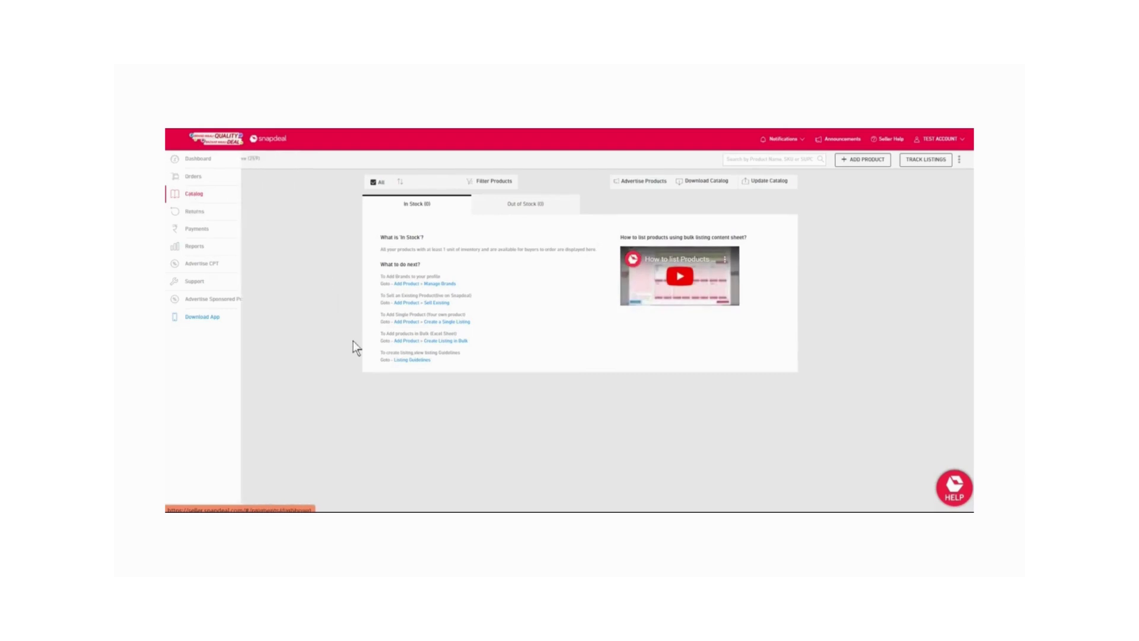
Go to Create Lite Listing through Add Product's faster lite sheet download option.
left_click(862, 160)
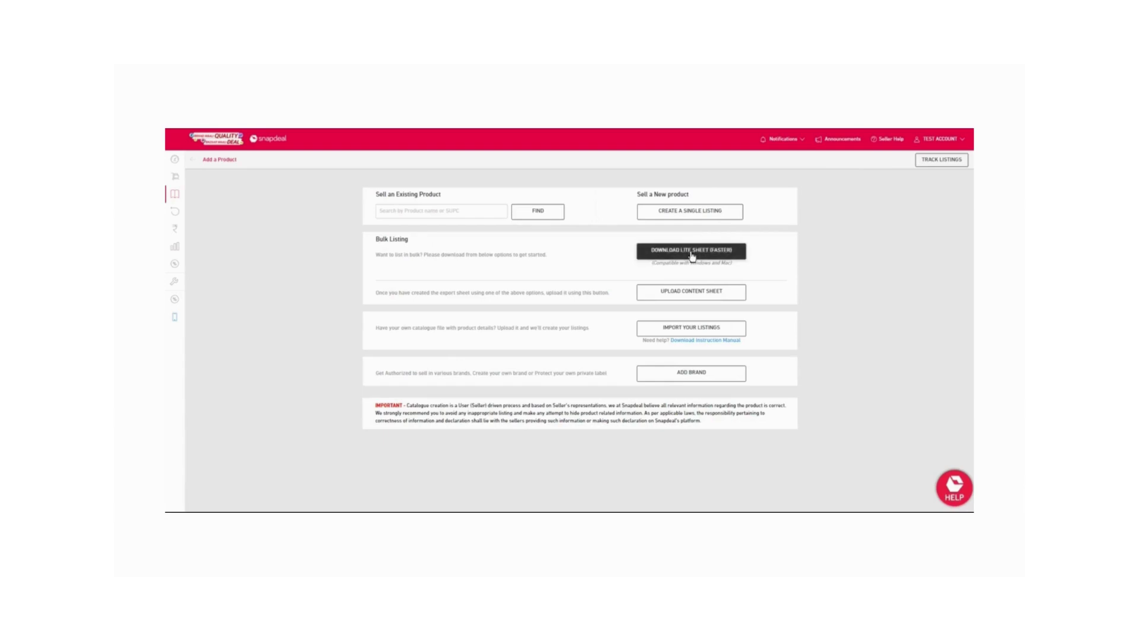
left_click(691, 257)
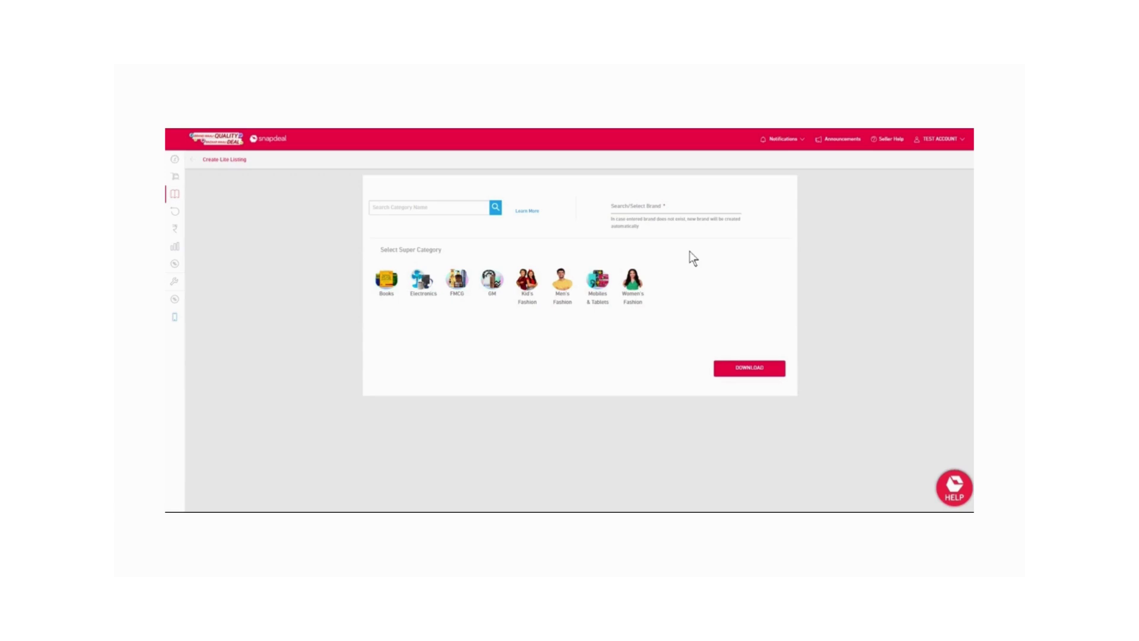
Search 'bedding', choose Baby Care > Baby Bedding > Baby Bedsheets, and enter brand Infinity kids.
left_click(429, 210)
type("bedding")
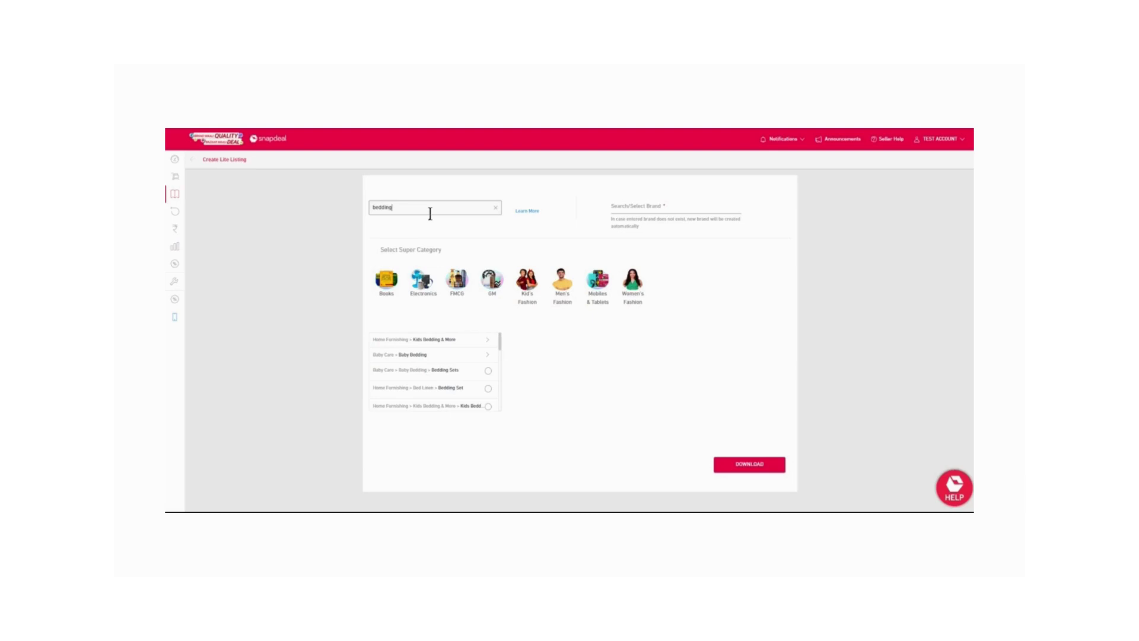
left_click(489, 361)
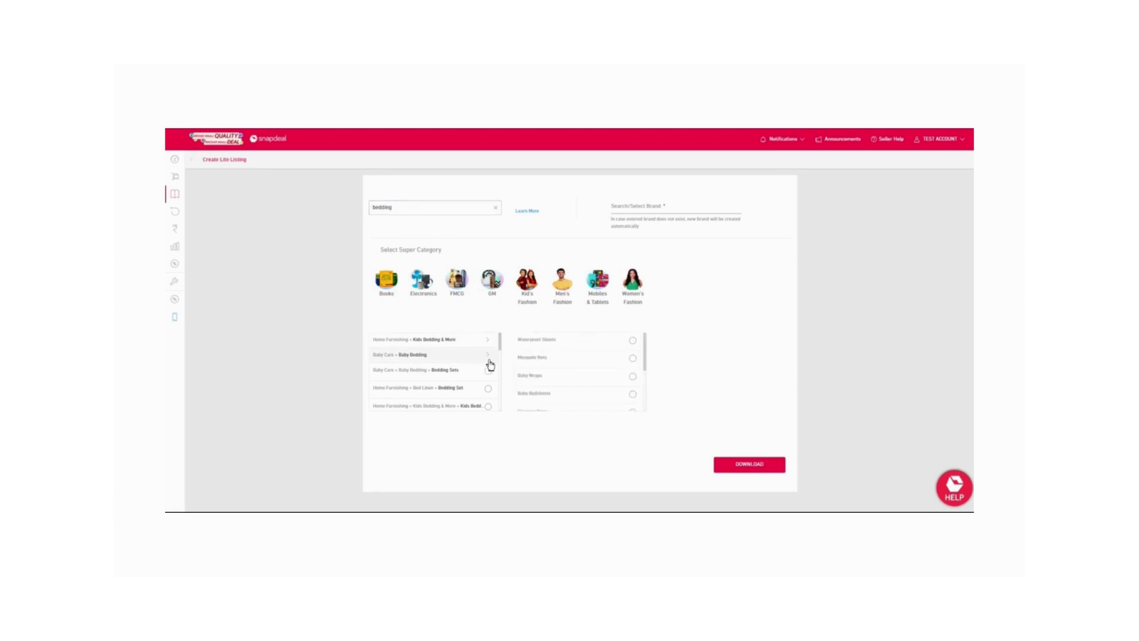
scroll(579, 370, "down", 1)
left_click(632, 370)
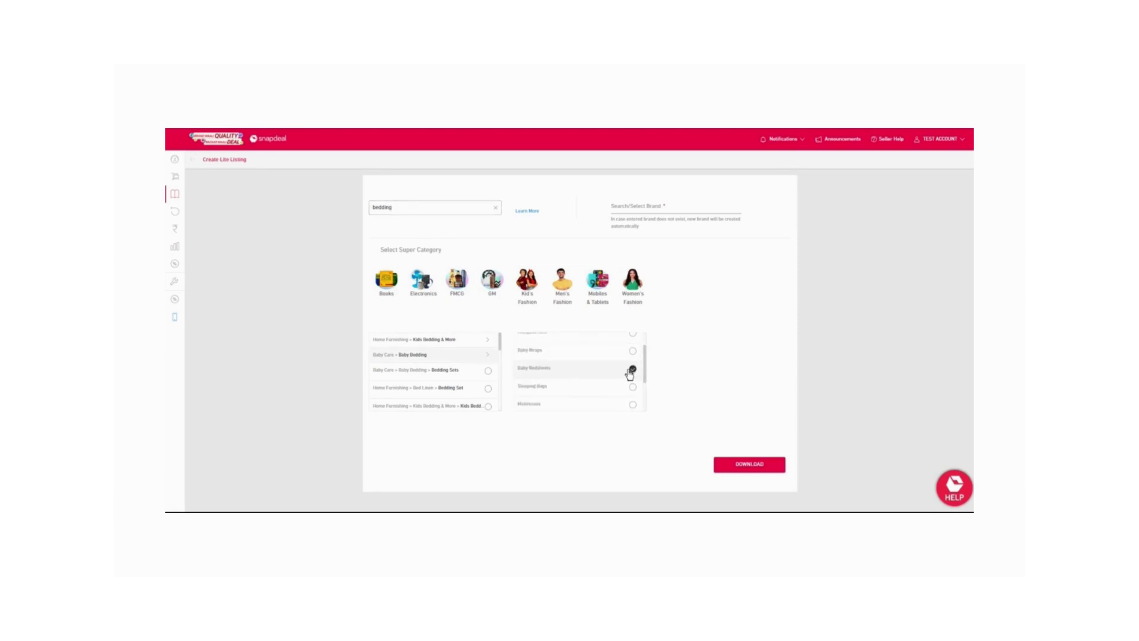
left_click(649, 213)
type("Infinity k")
type("inity ki")
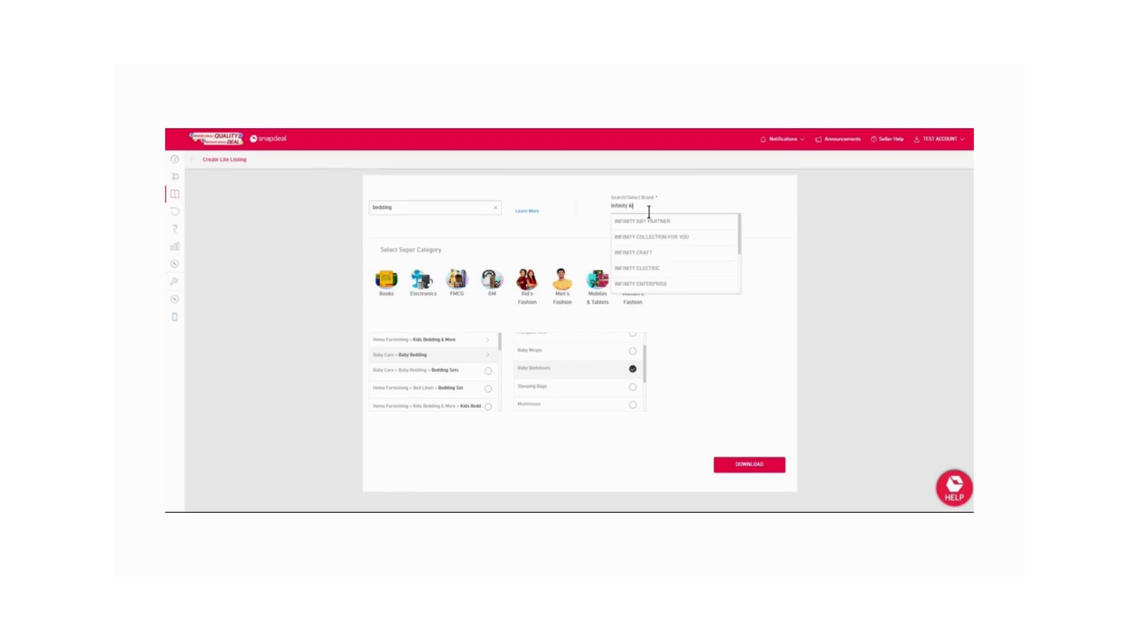
type("ds")
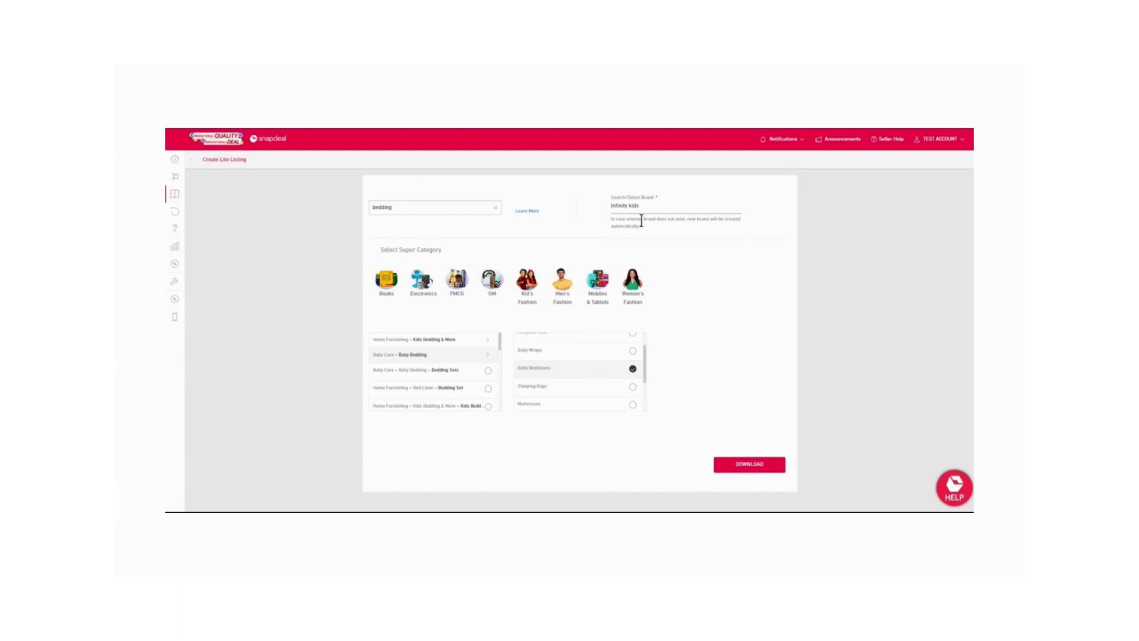
Download the Baby Bedding lite sheet for Infinity kids and open it in Excel.
left_click(749, 466)
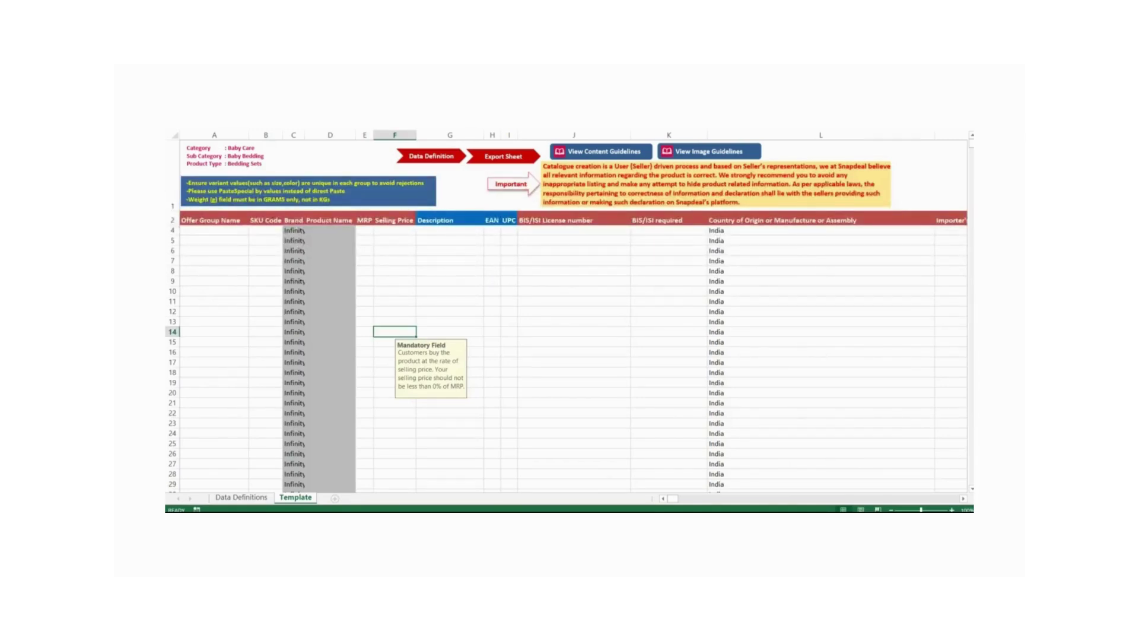
left_click(253, 499)
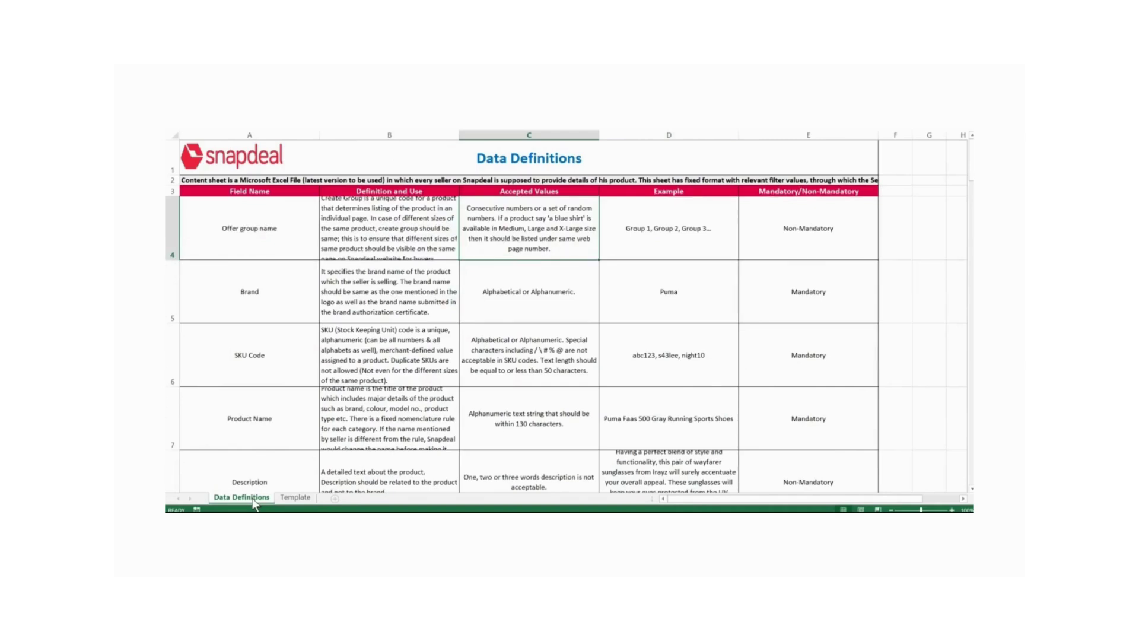
left_click(289, 501)
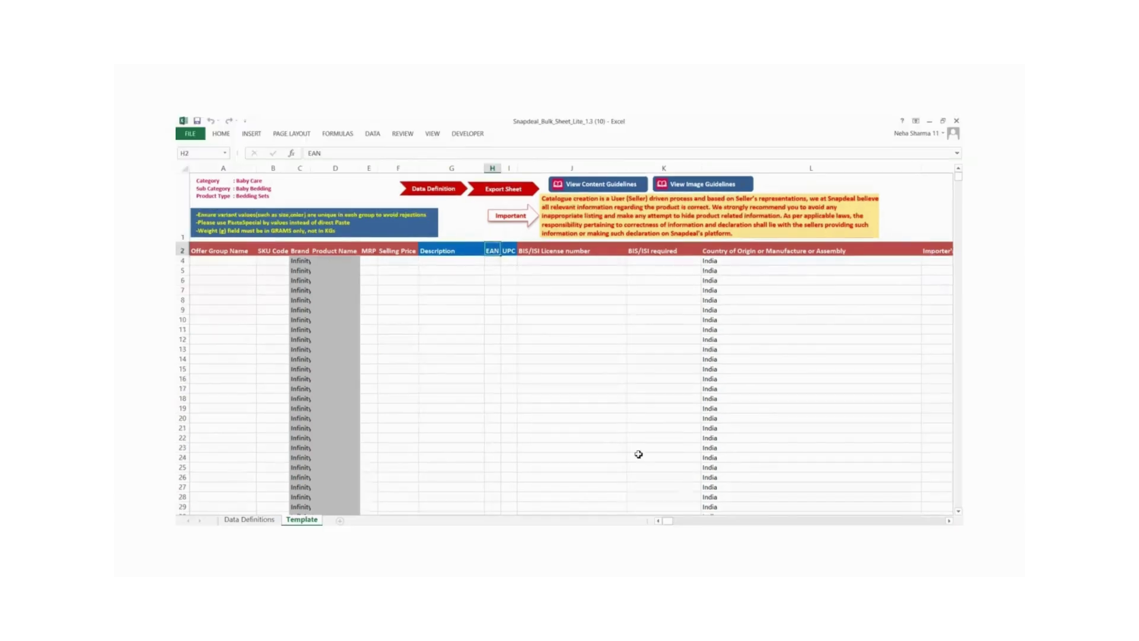
key("Left")
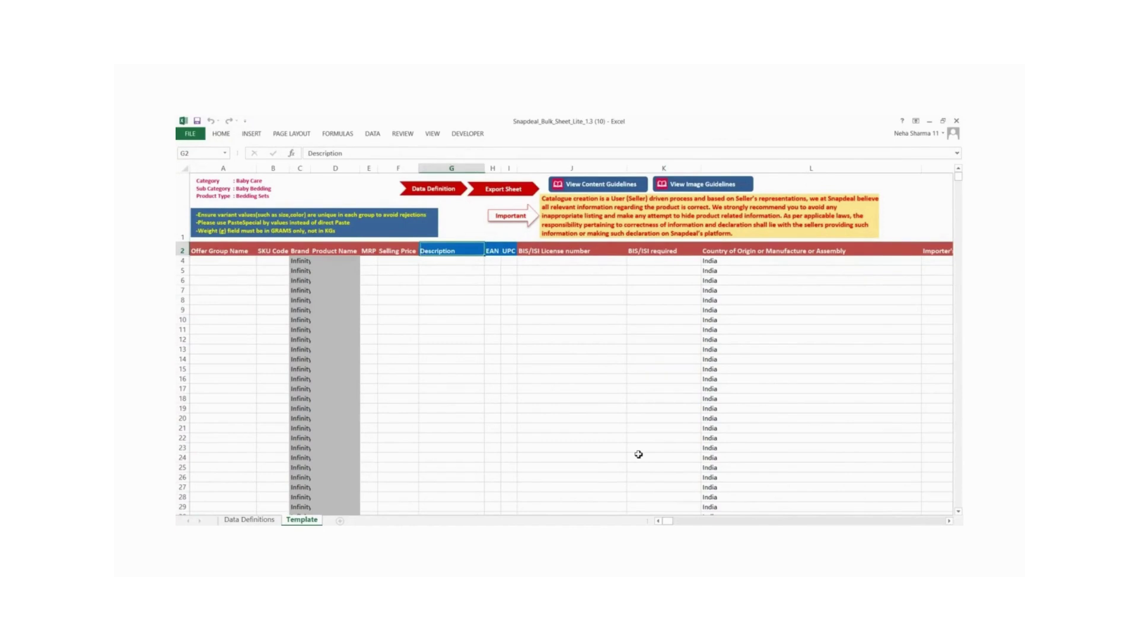
key("Left")
key("Left")
key("Left")
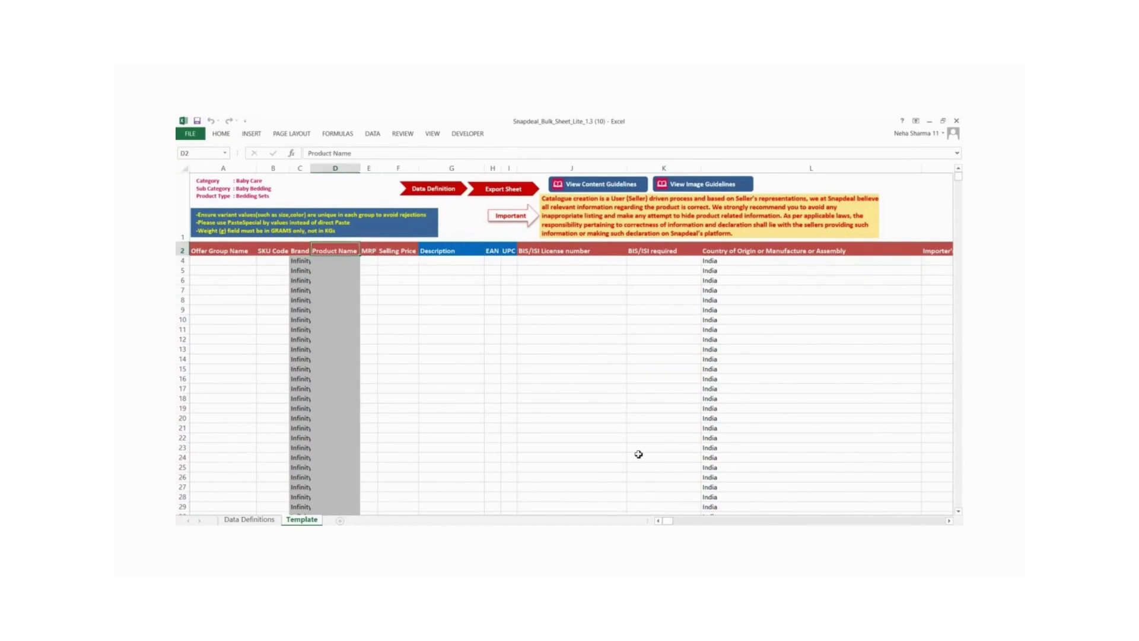
key("Left")
key("Right")
key("Right")
key("Right")
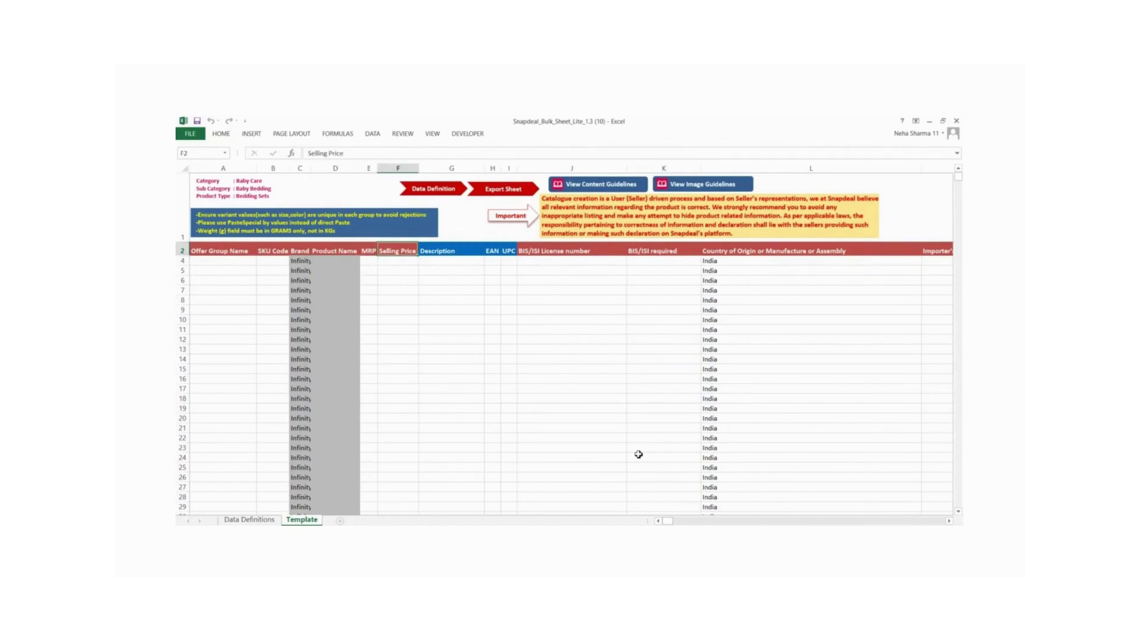
key("Right")
key("Right")
key("Right")
key("Right")
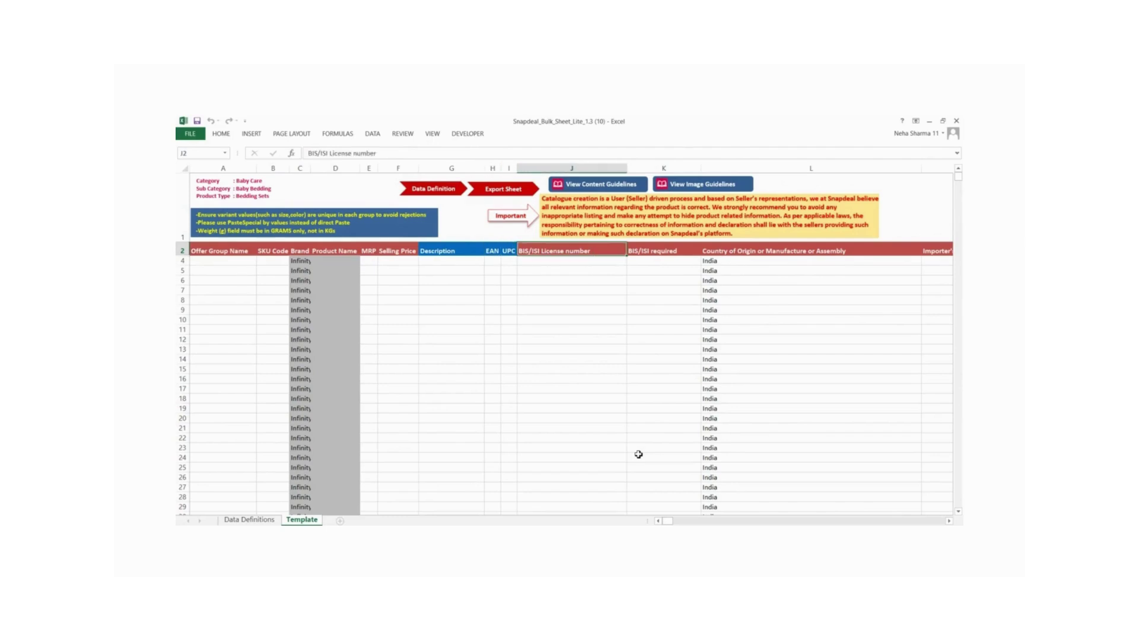
key("Right")
key("Right")
key("Right")
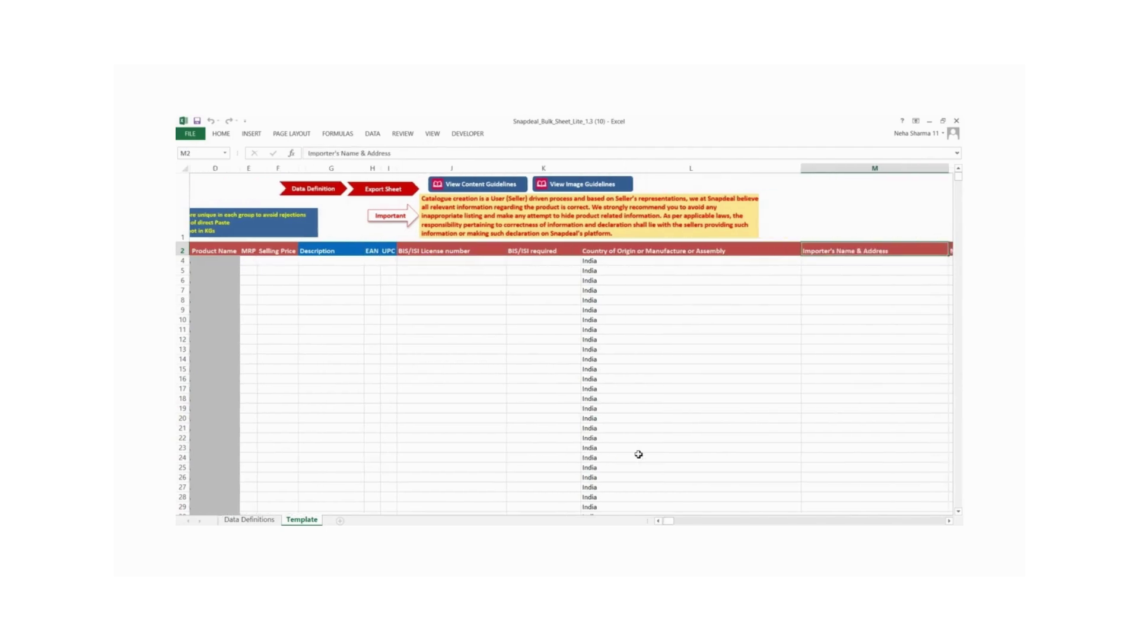
key("Right")
key("Right")
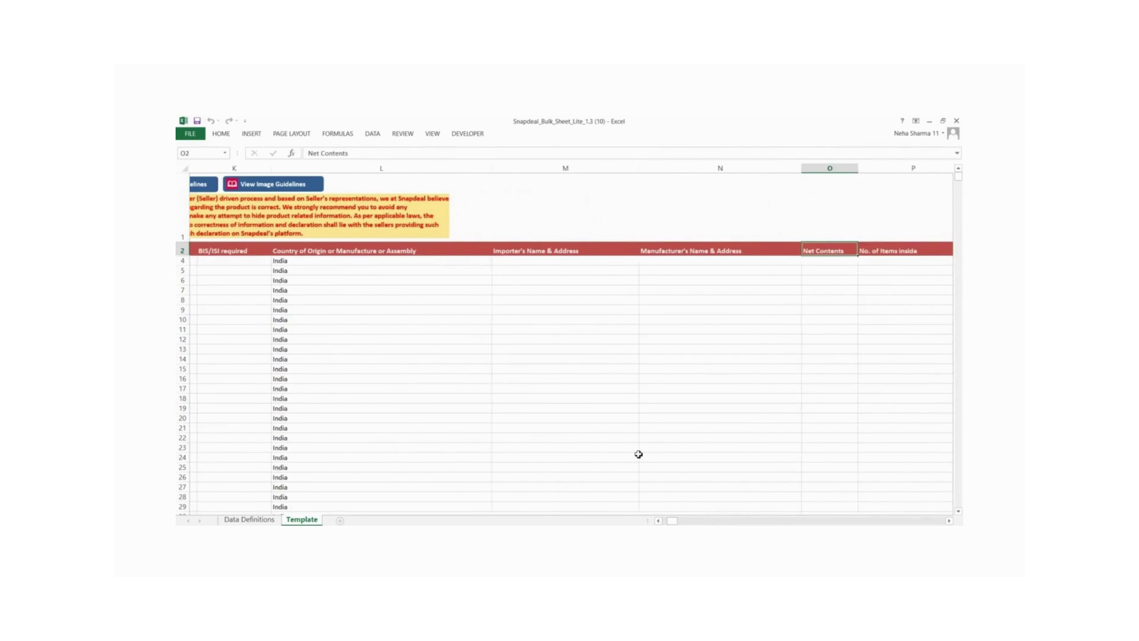
key("Right")
key("Right")
key("Right")
key("Right")
key("Right")
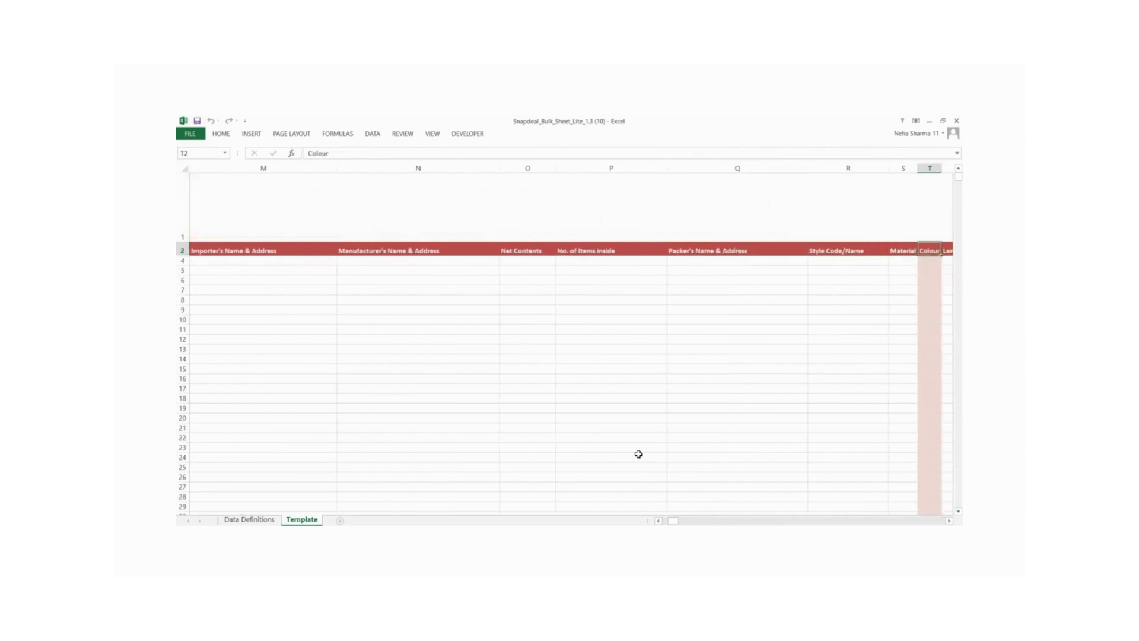
key("Right")
key("Right")
key("Right")
key("Right")
key("Right")
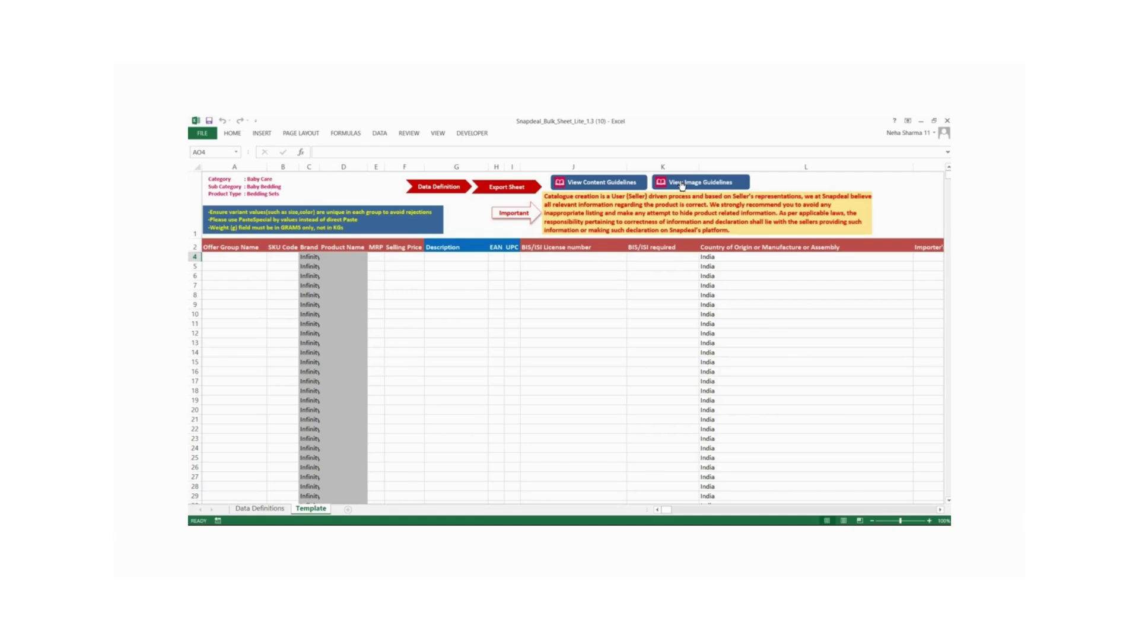
Enter the SKU code 'Bed sheet 123 Blue' in cell B4.
left_click(283, 258)
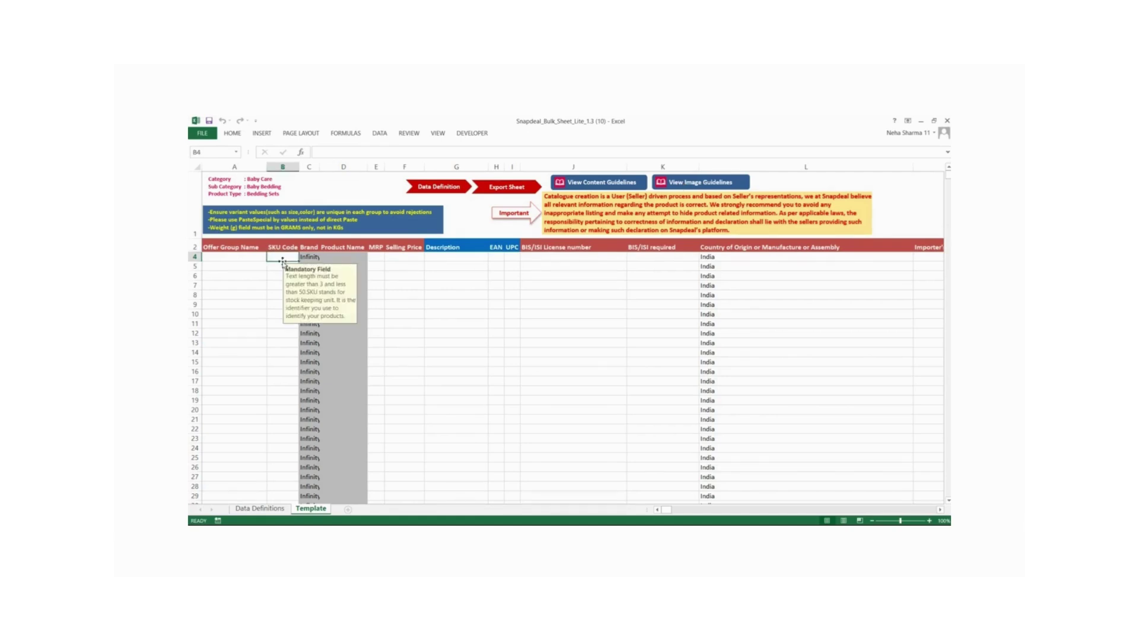
type("ed")
key("BackSpace")
key("BackSpace")
type("Be")
type("d sheet")
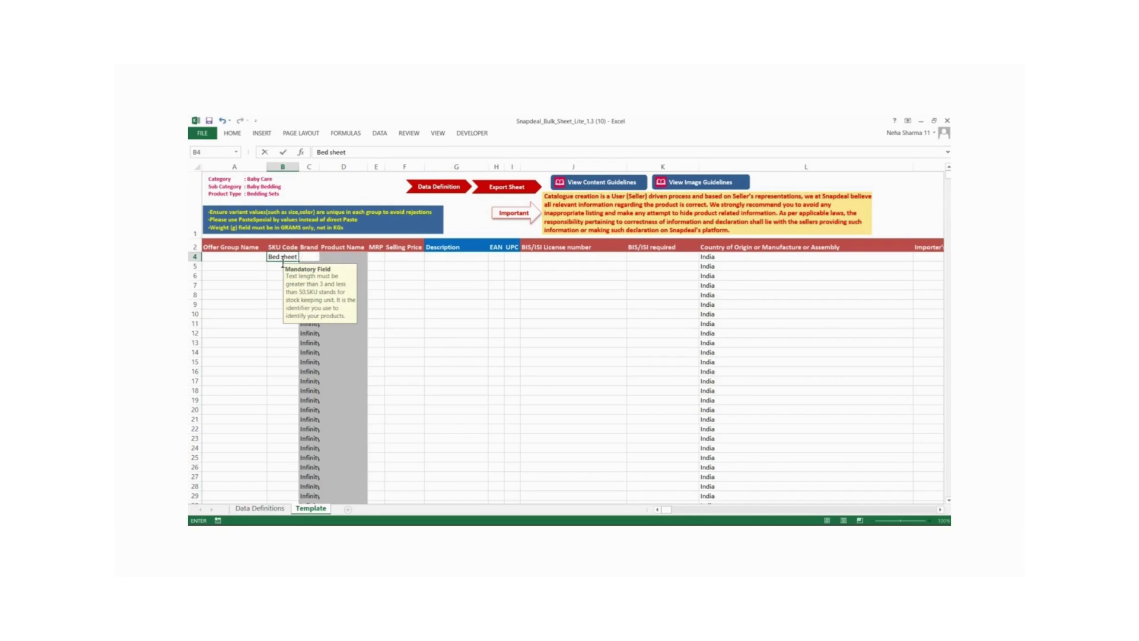
type(" 123")
type(" Blue")
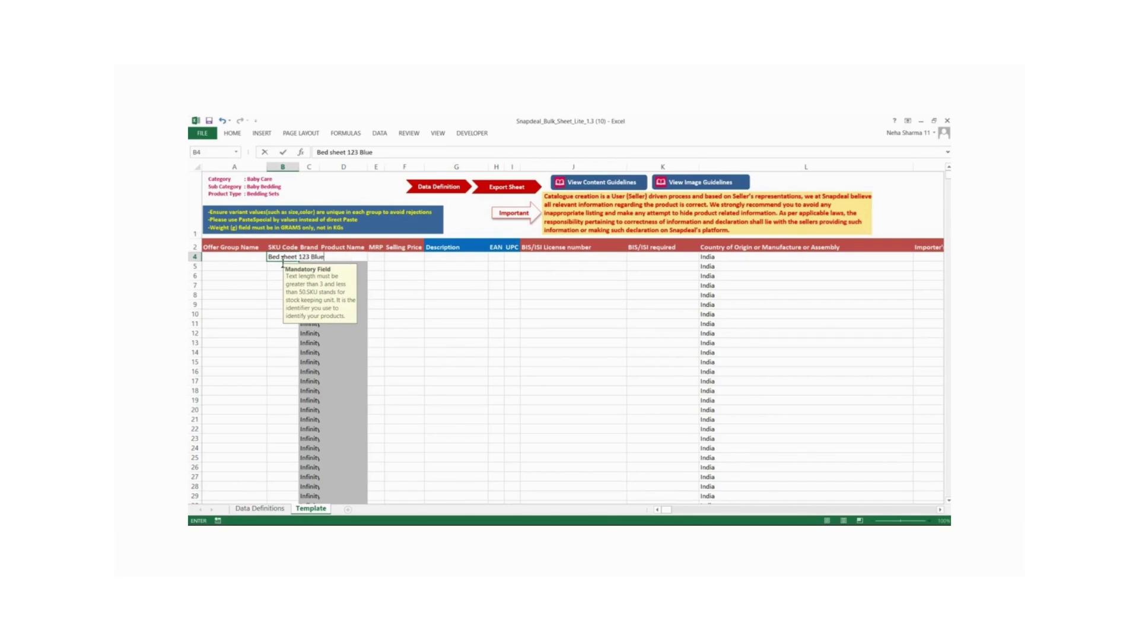
key("Tab")
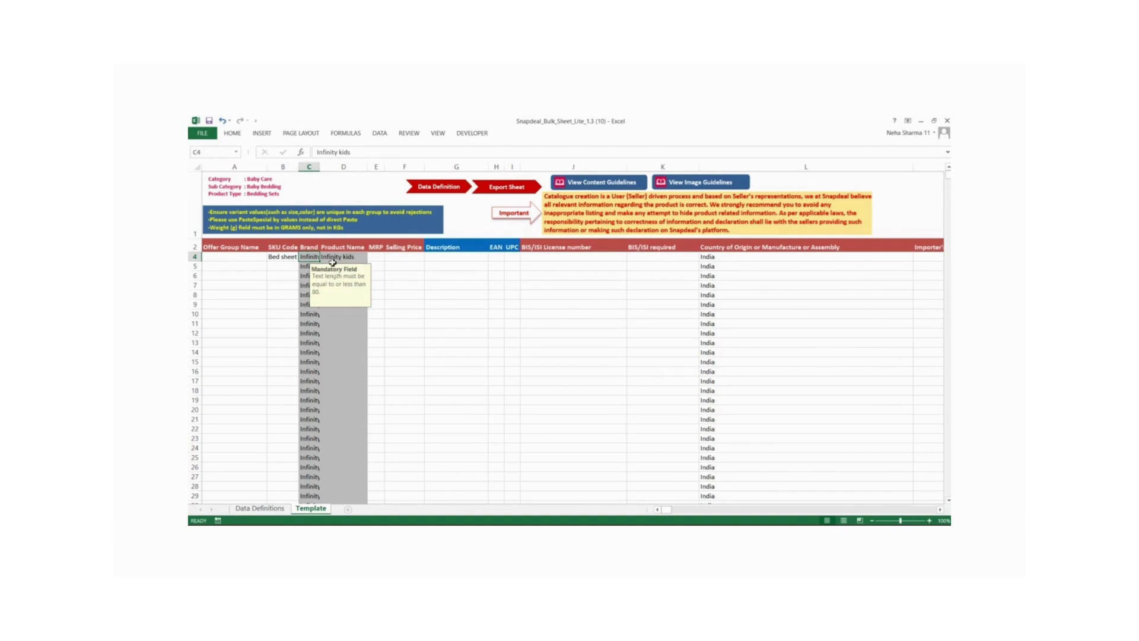
Fill row 4 with MRP 900, selling price 799 and description 'Bed sheet for babies'.
left_click(331, 258)
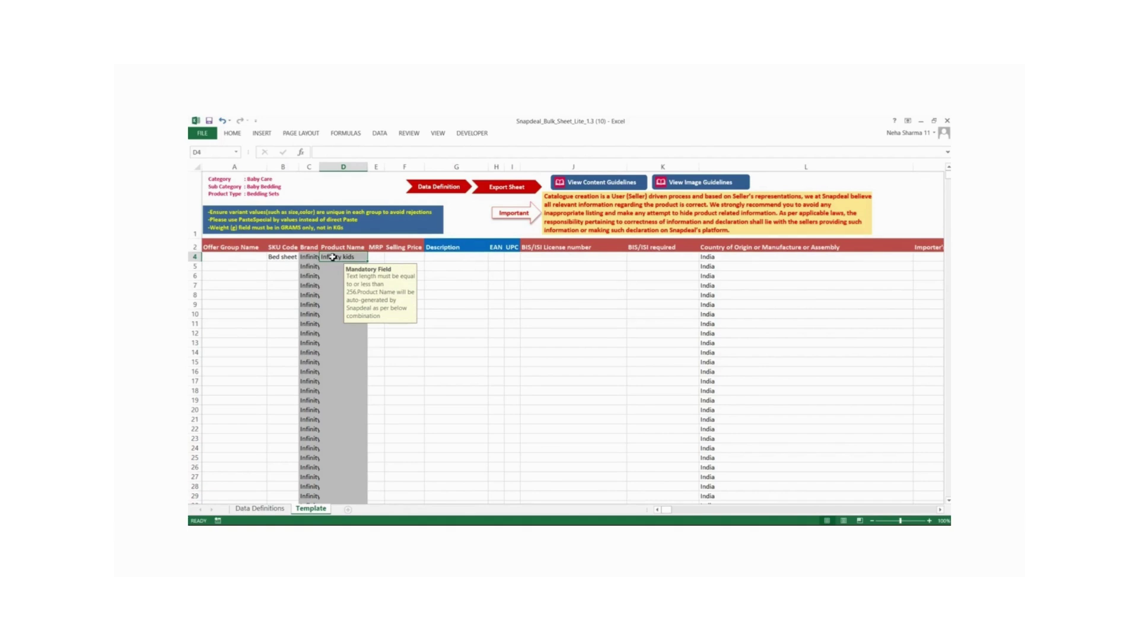
key("Tab")
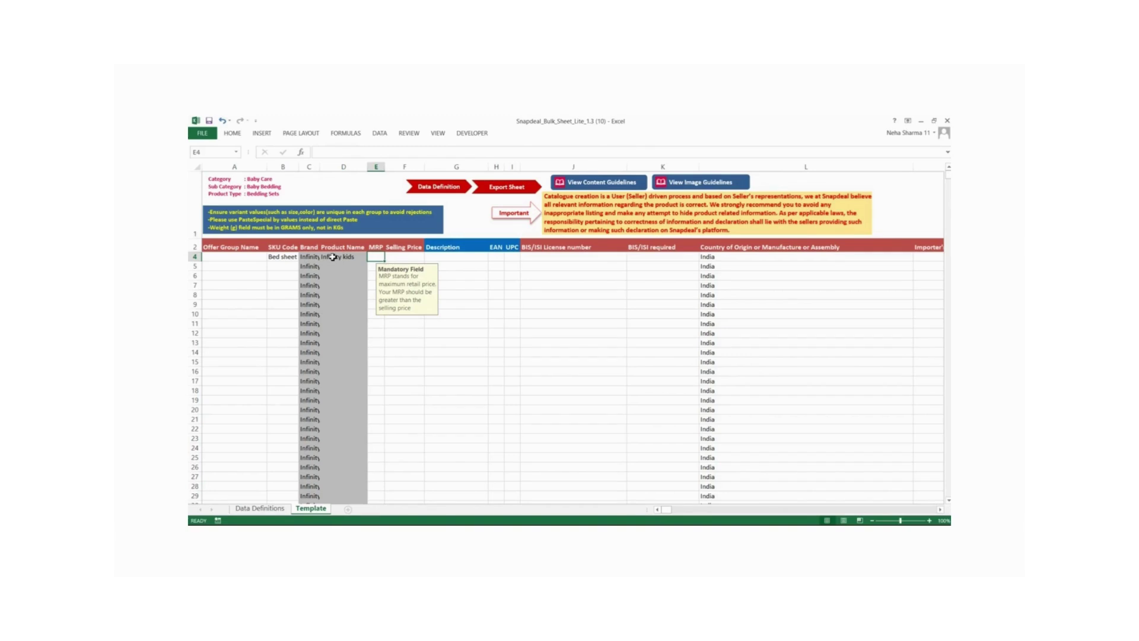
type("900")
key("Tab")
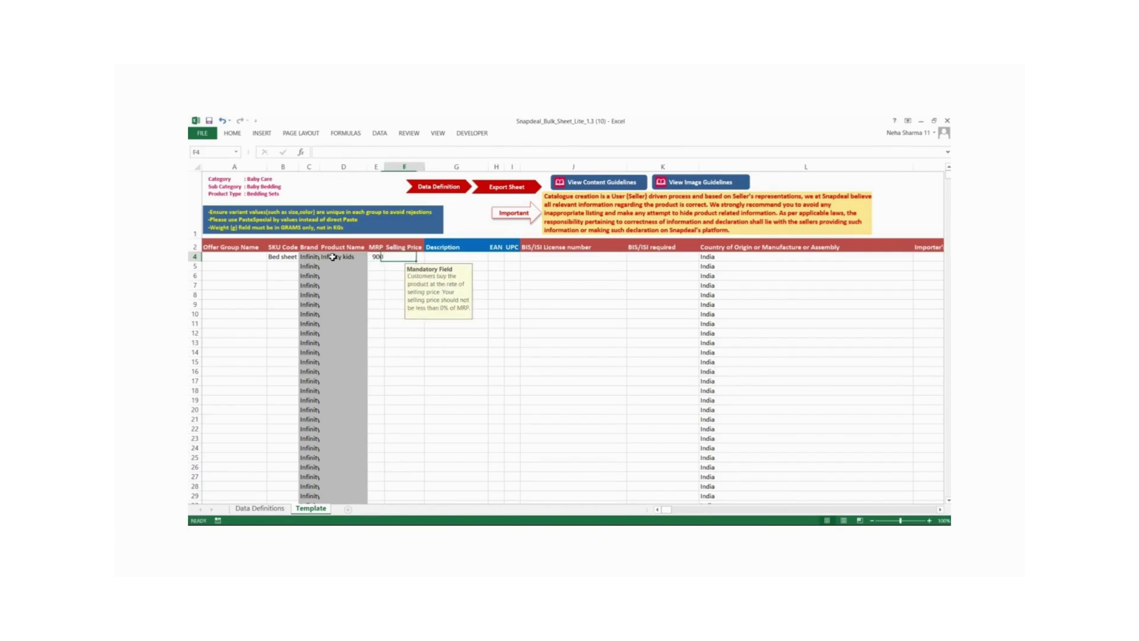
type("79")
type("9")
key("Tab")
key("Tab")
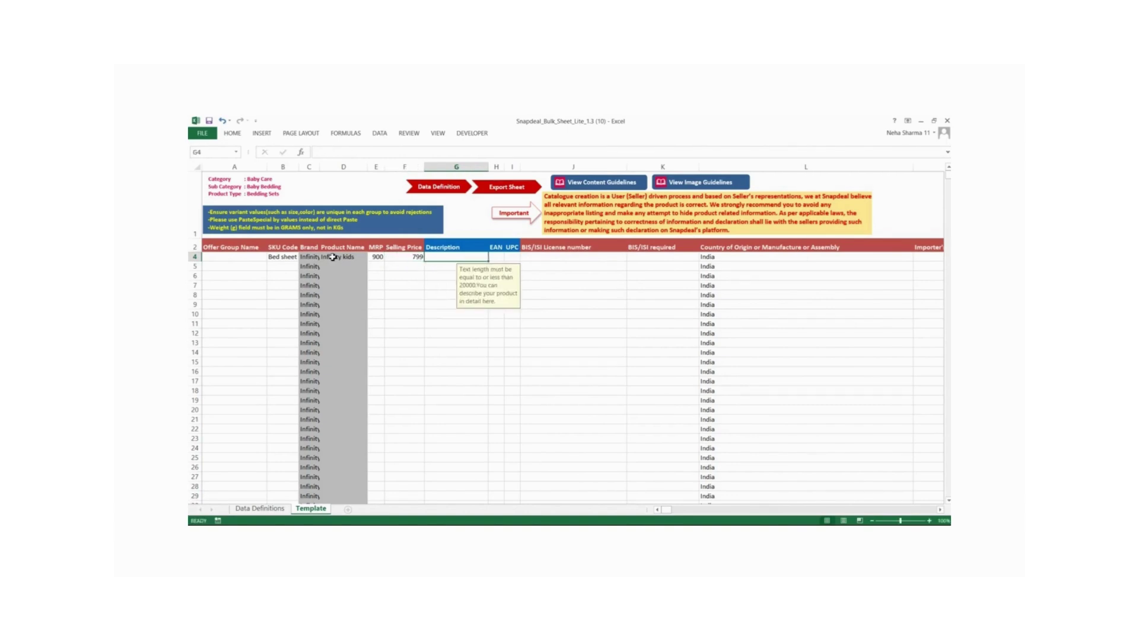
type("Bed")
type(" sheet f")
type("or babi")
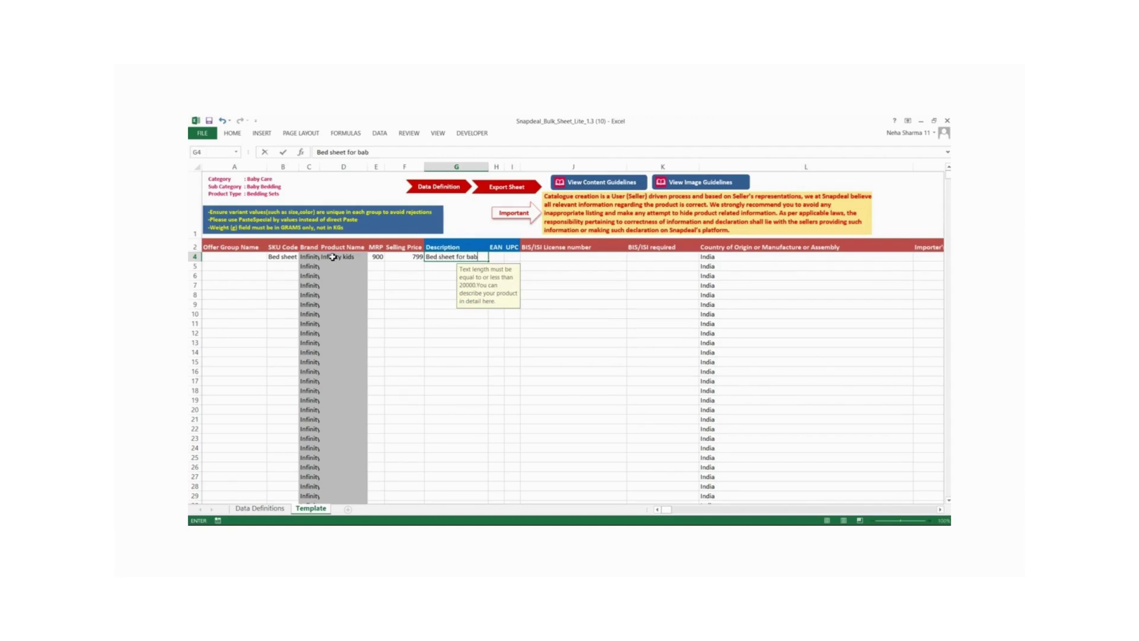
type("es")
key("Tab")
Set BIS/ISI required to NA for row 4.
key("Tab")
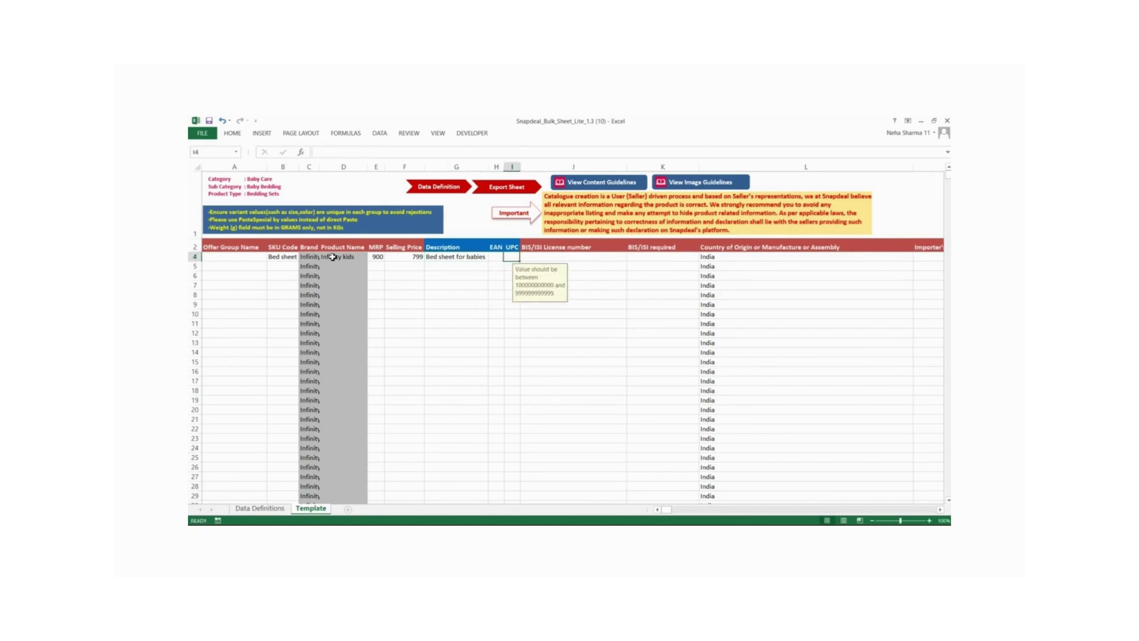
key("Tab")
key("Tab")
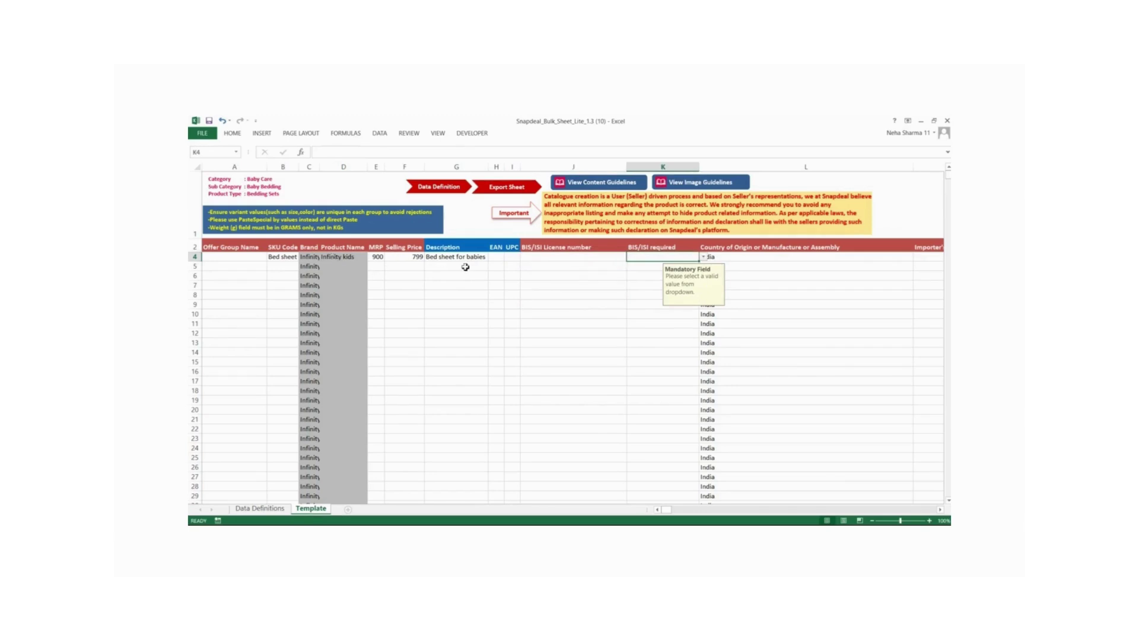
left_click(704, 257)
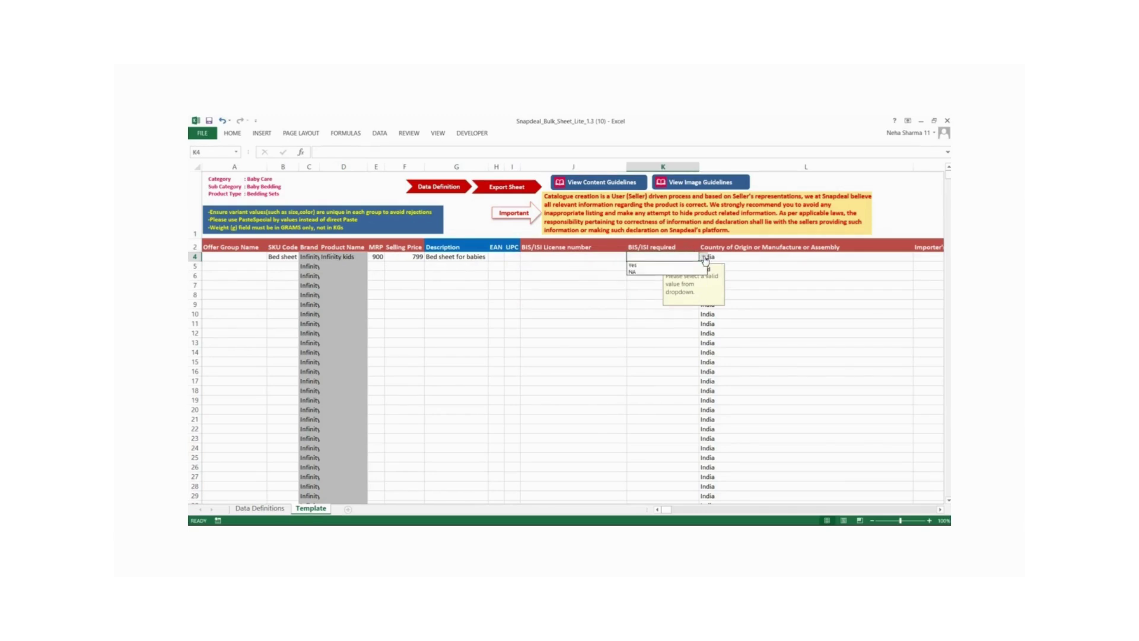
left_click(683, 279)
key("Tab")
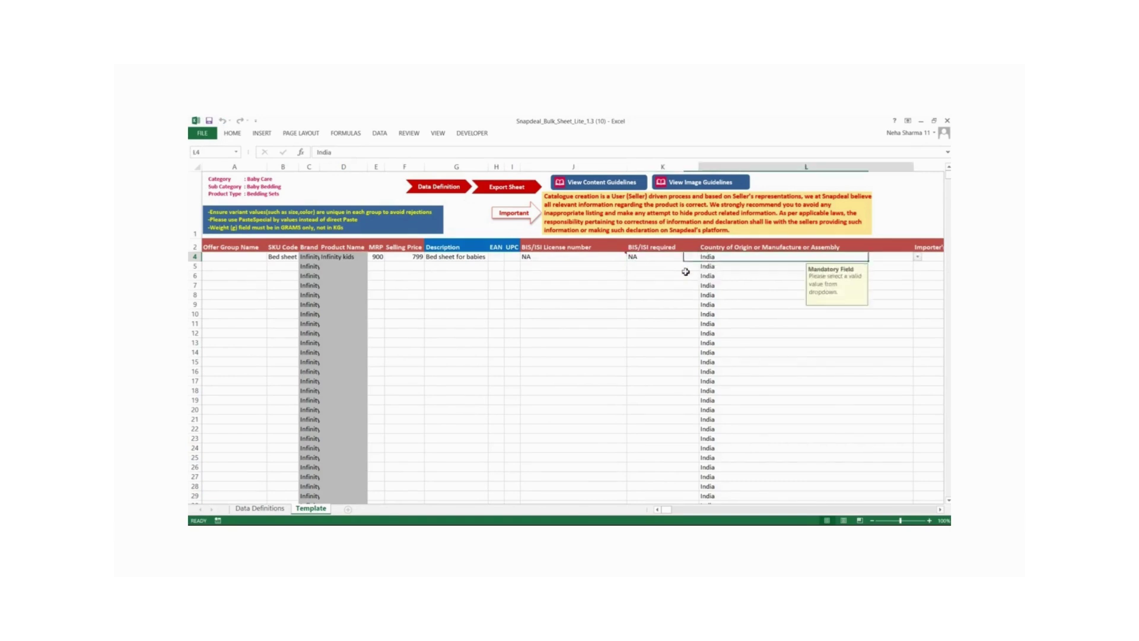
Paste the two Google Drive image links into Image 1 (AO4) and Image 2 (AP4).
key("Tab")
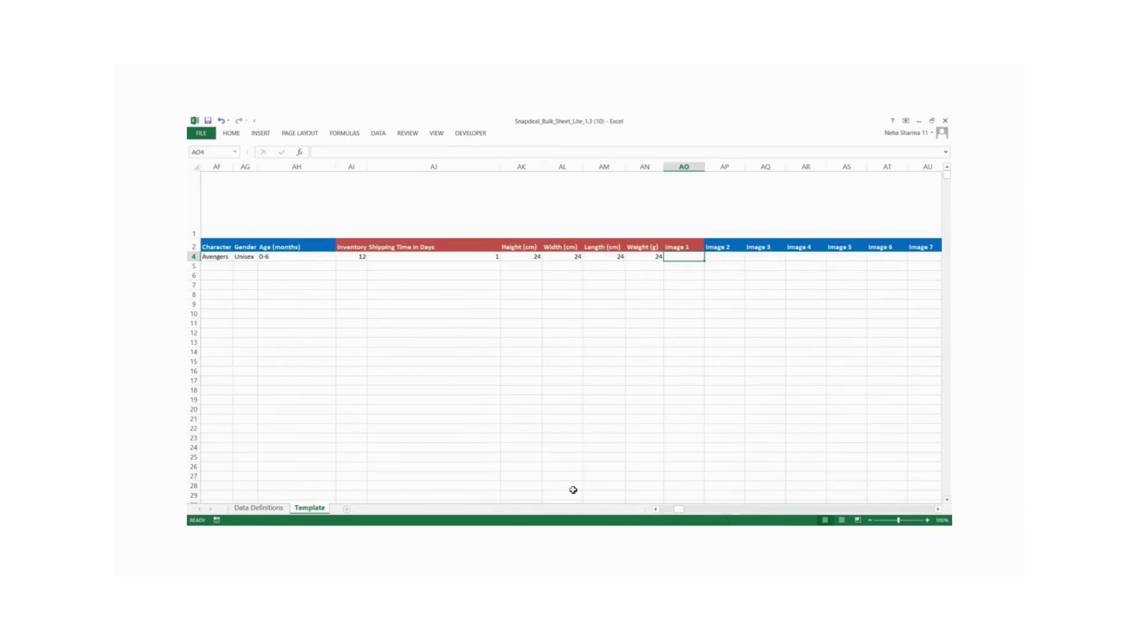
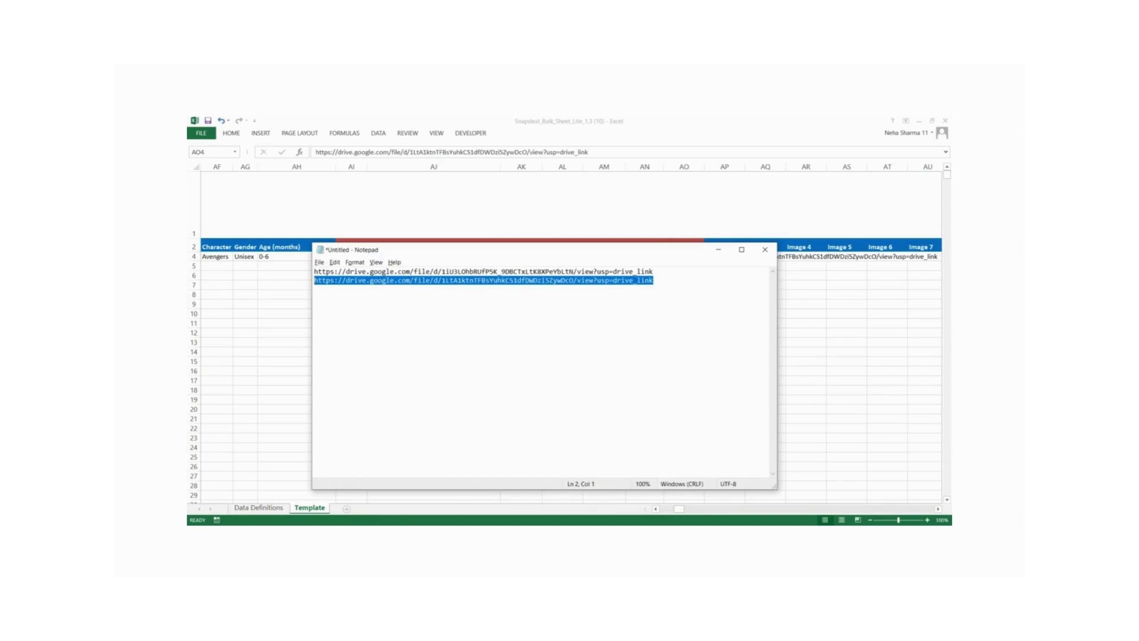
left_click(665, 273)
left_click_drag(665, 272, 302, 266)
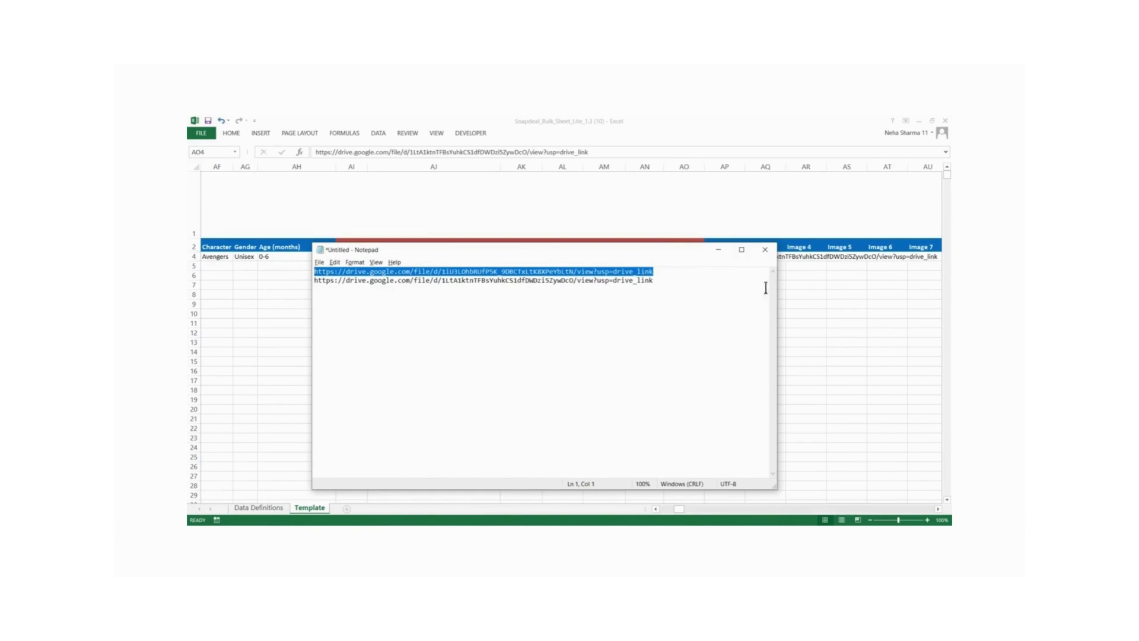
key("alt+Tab")
key("Right")
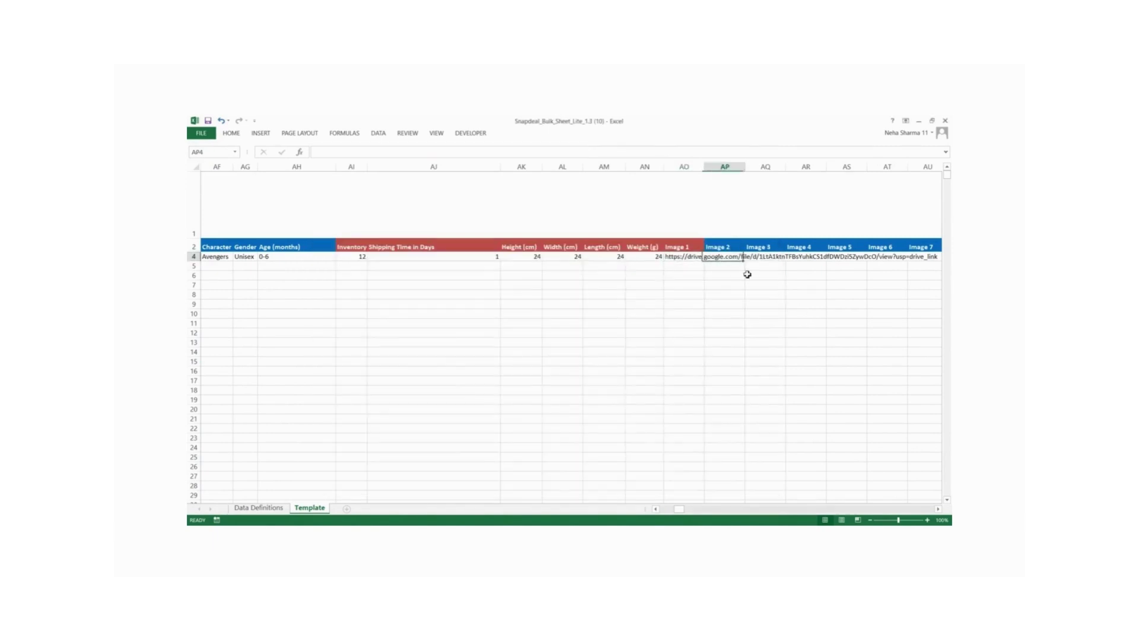
key("ctrl+v")
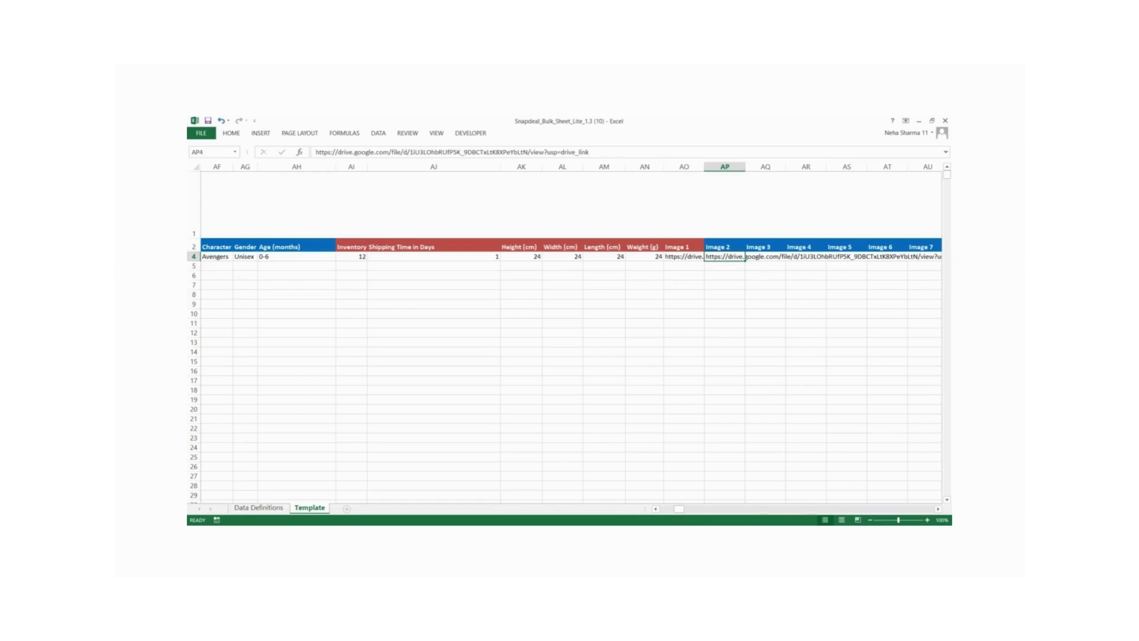
key("ctrl+Home")
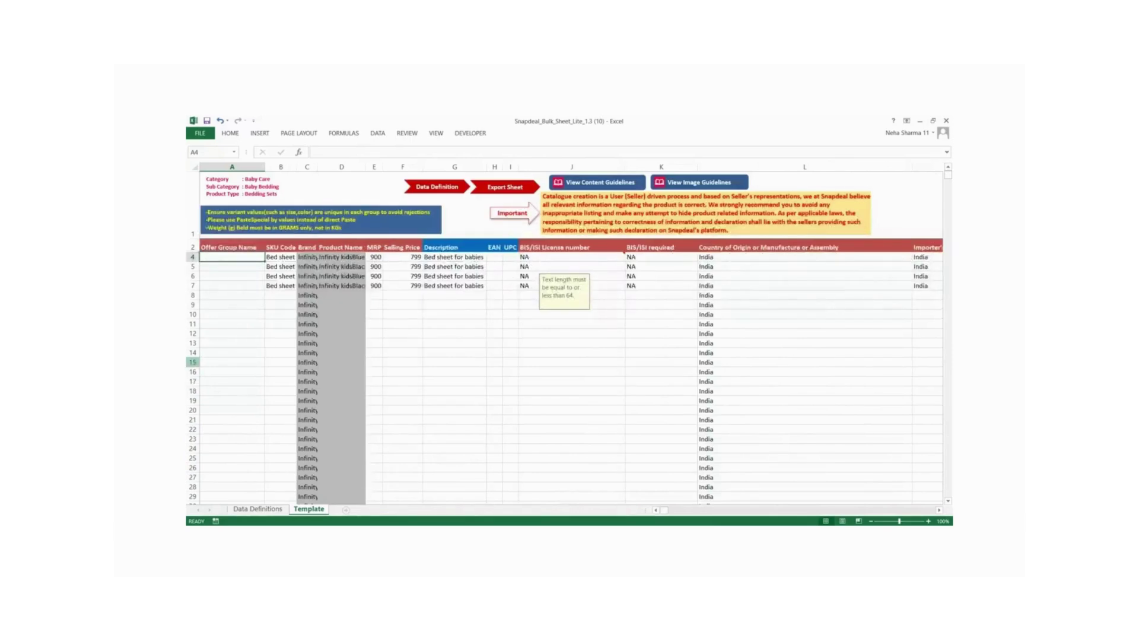
type("Co")
type("tton")
Set the offer group to Cotton in rows 4 and 5.
key("Return")
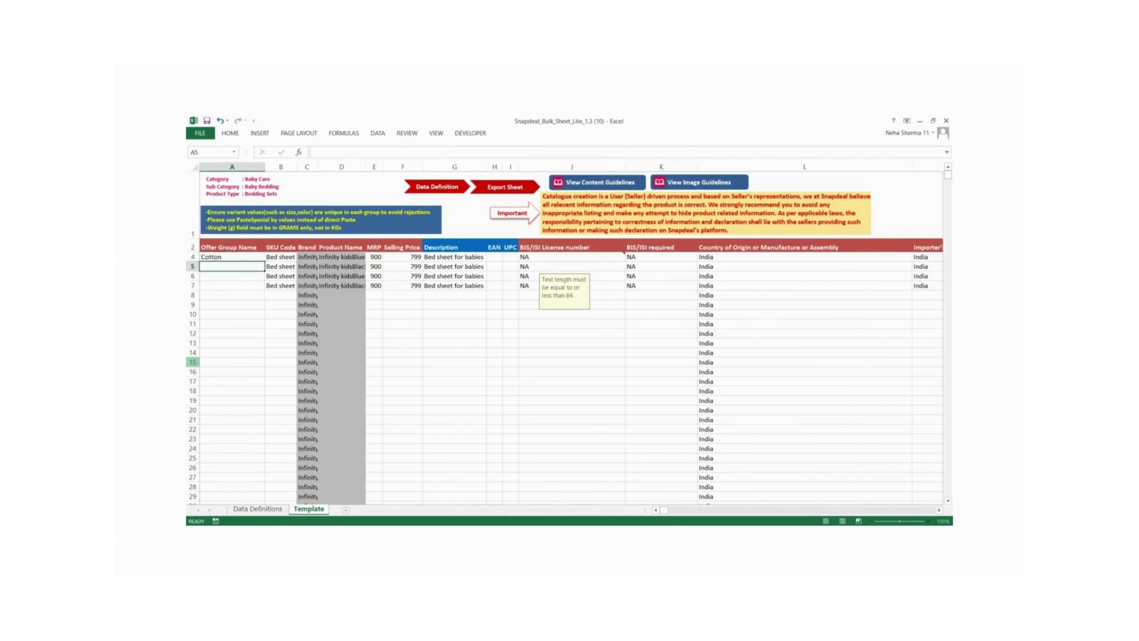
key("Up")
key("ctrl+c")
key("Down")
key("ctrl+v")
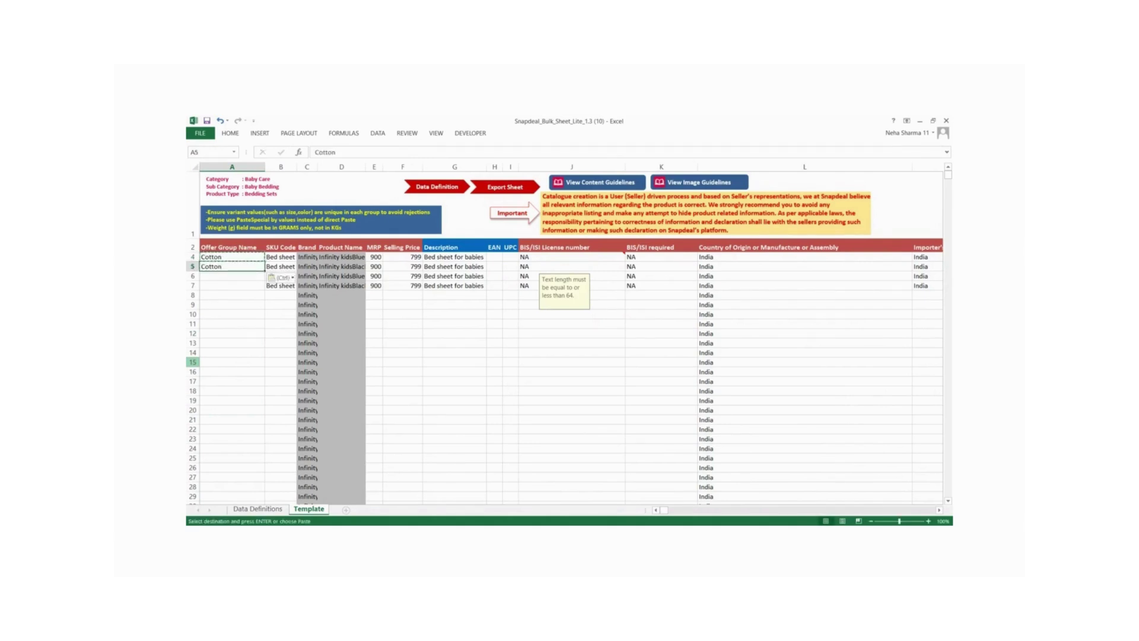
Set the offer group to Fleece in rows 6 and 7.
key("Down")
type("Fl")
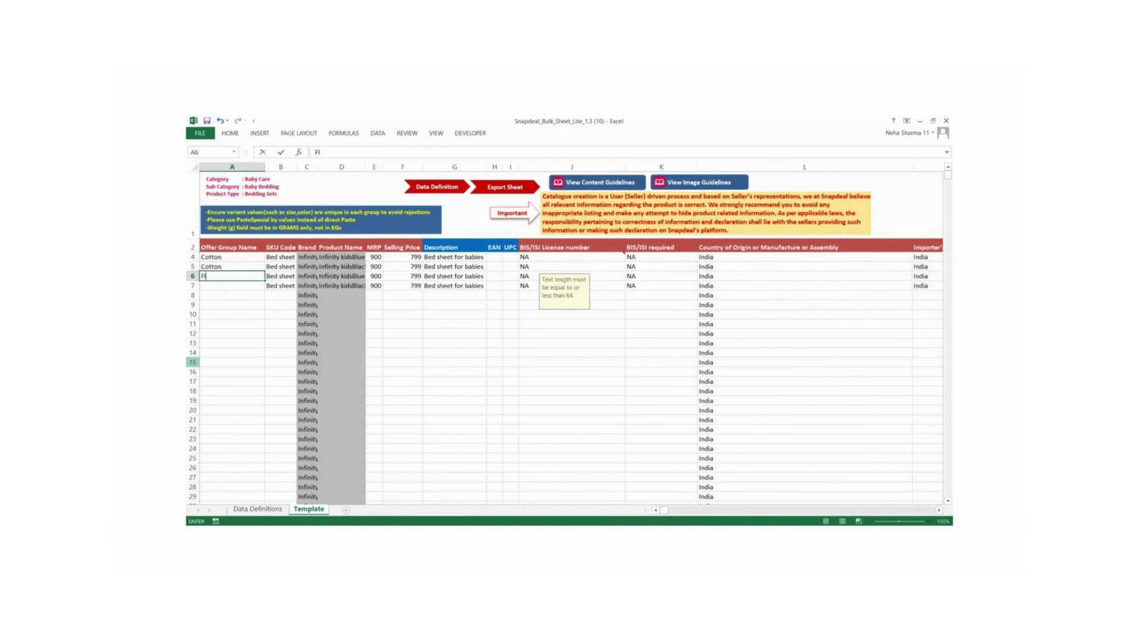
type("eece")
key("Return")
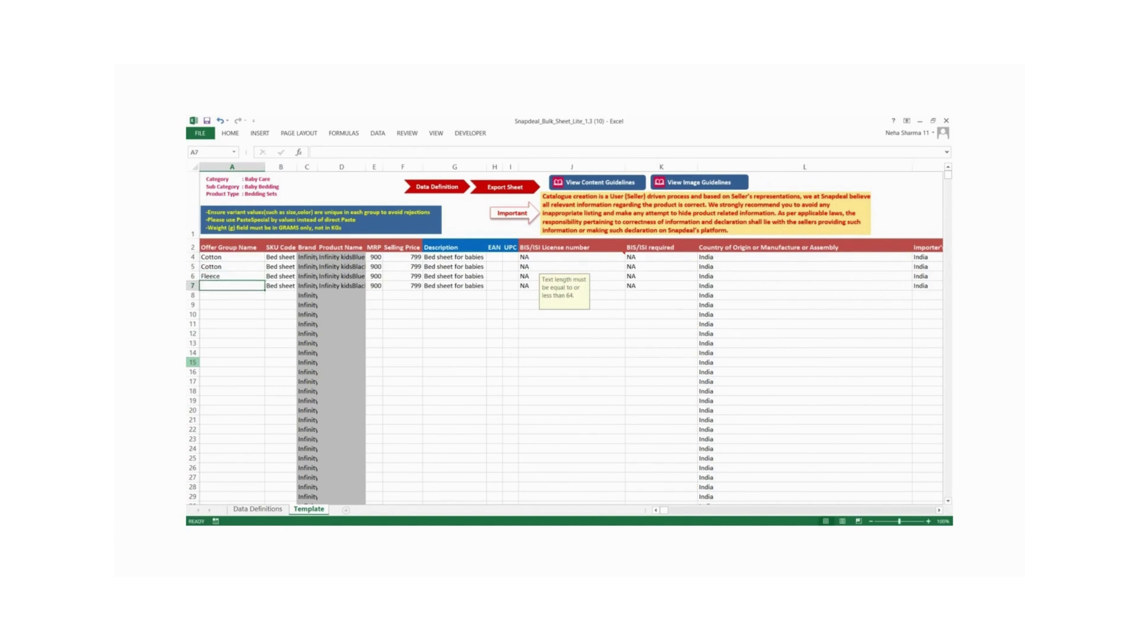
key("shift+Up")
key("ctrl+d")
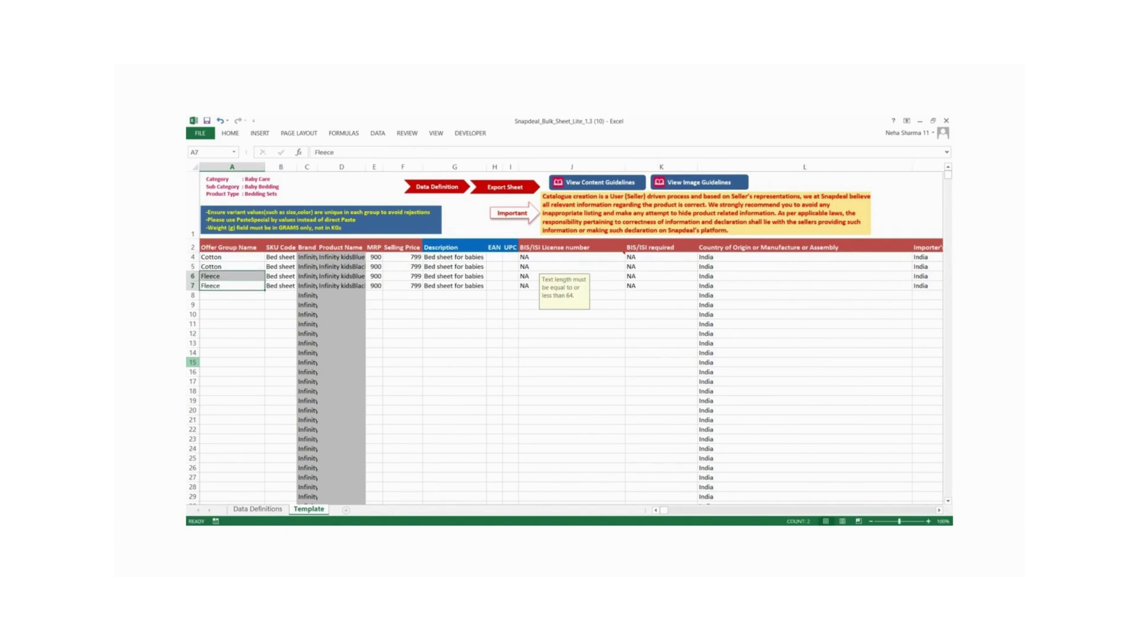
key("Right")
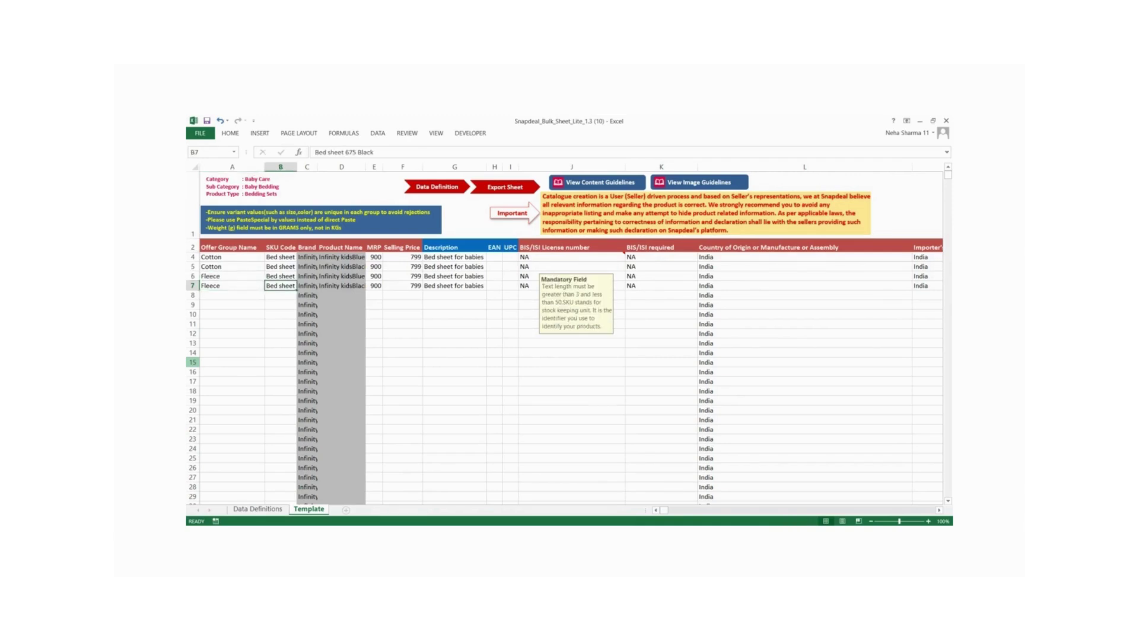
key("Down")
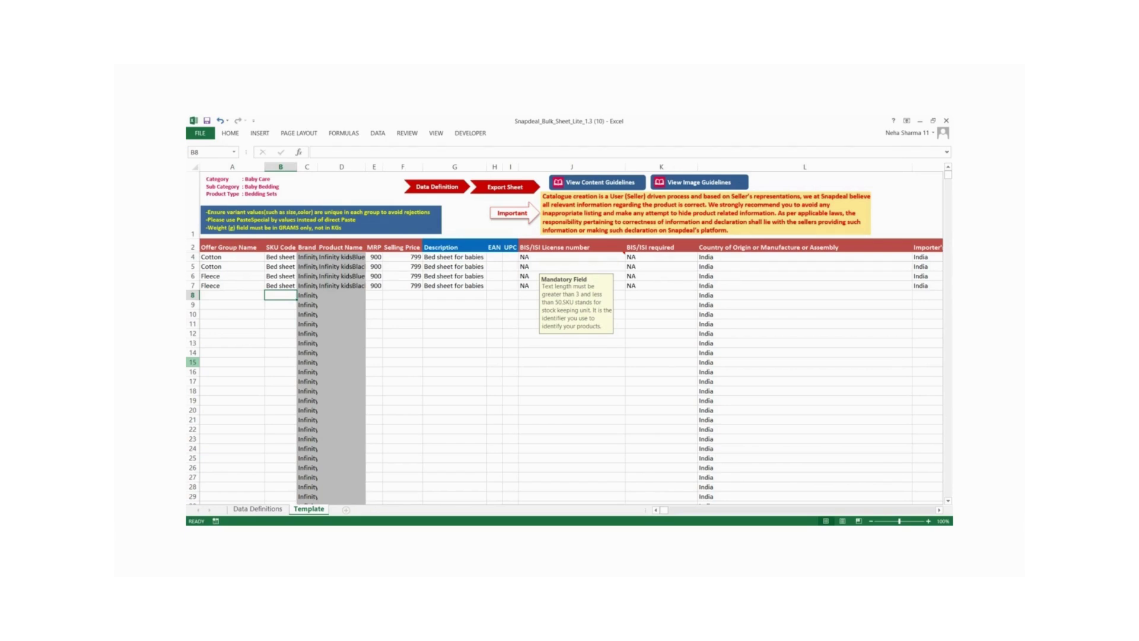
Export the content sheet to Downloads and return to the Snapdeal Catalog window in Chrome.
left_click(507, 194)
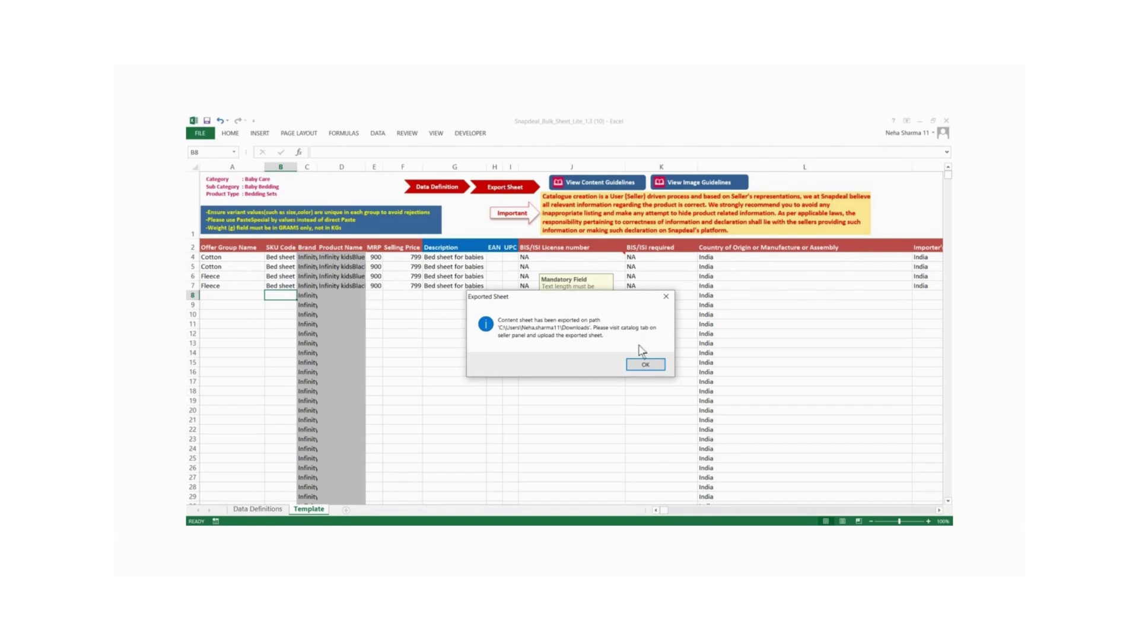
left_click(644, 366)
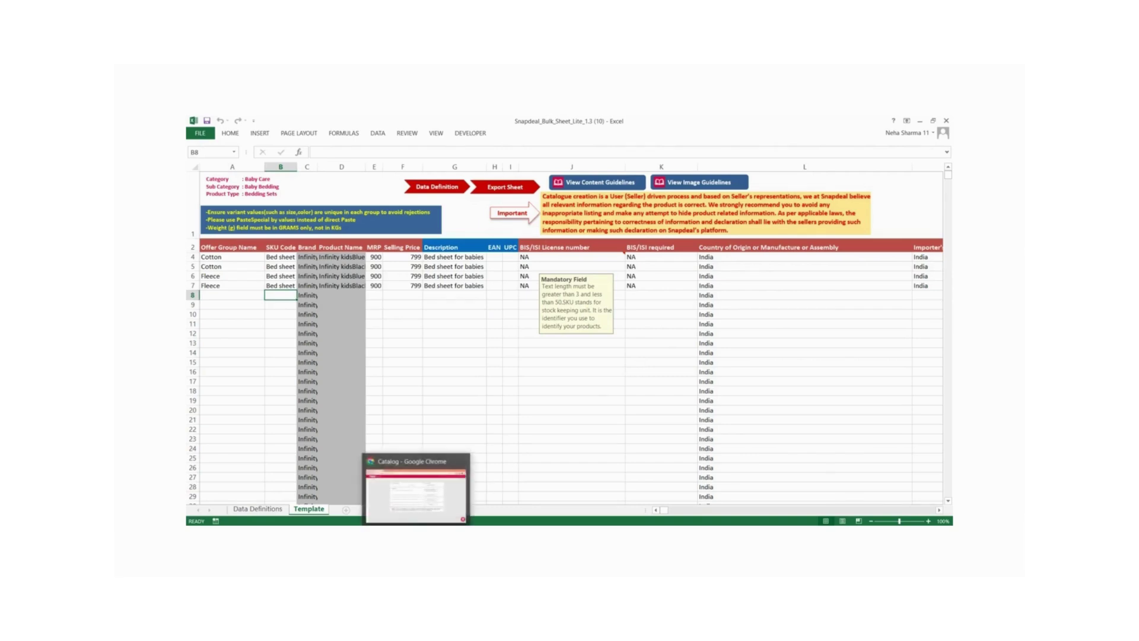
left_click(413, 510)
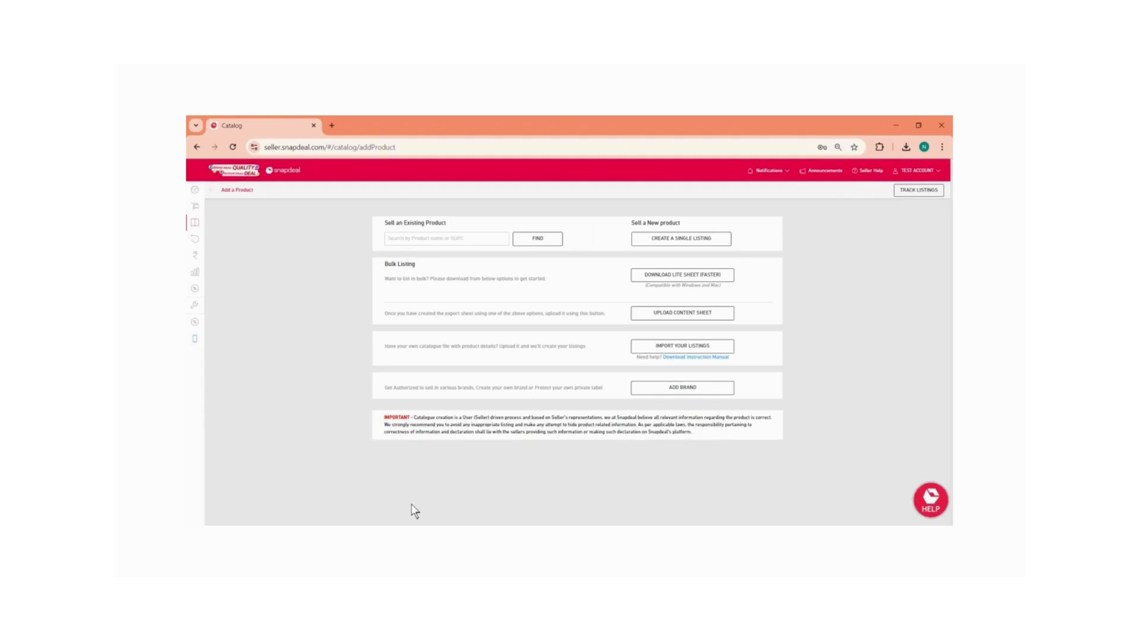
mouse_move(195, 222)
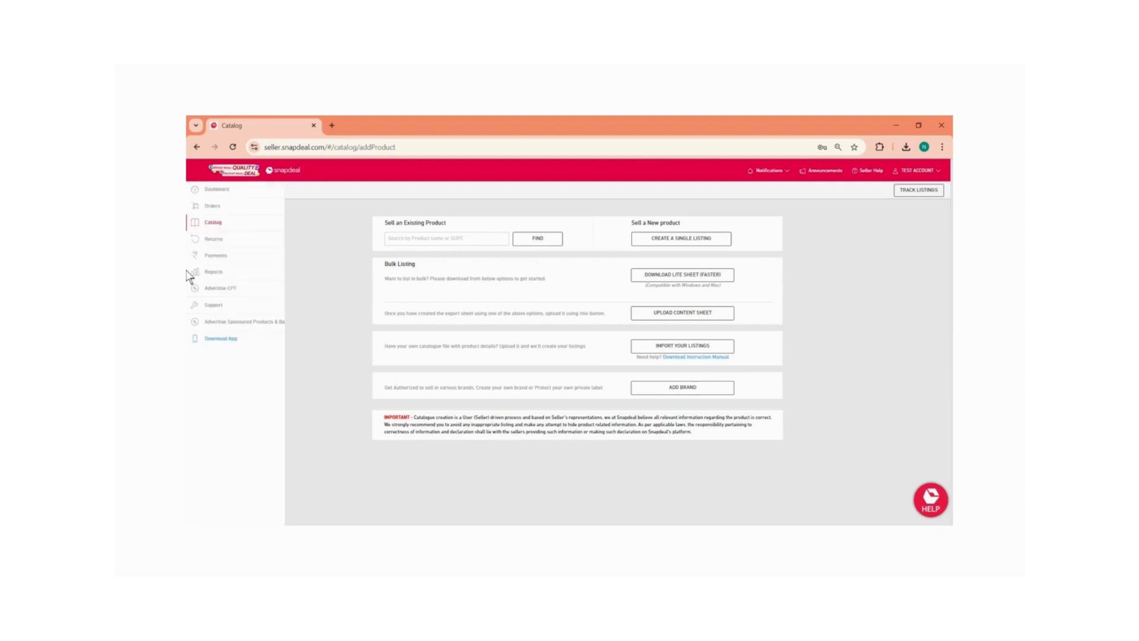
Open the Bulk Upload Products dialog from Catalog's Upload Content Sheet option.
left_click(214, 228)
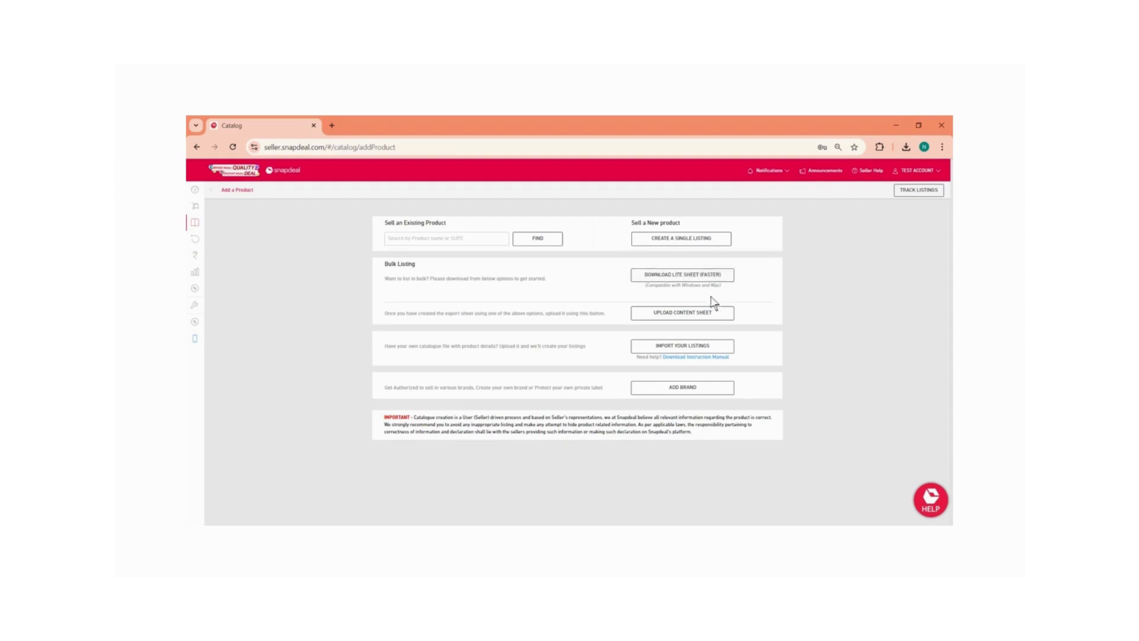
left_click(692, 317)
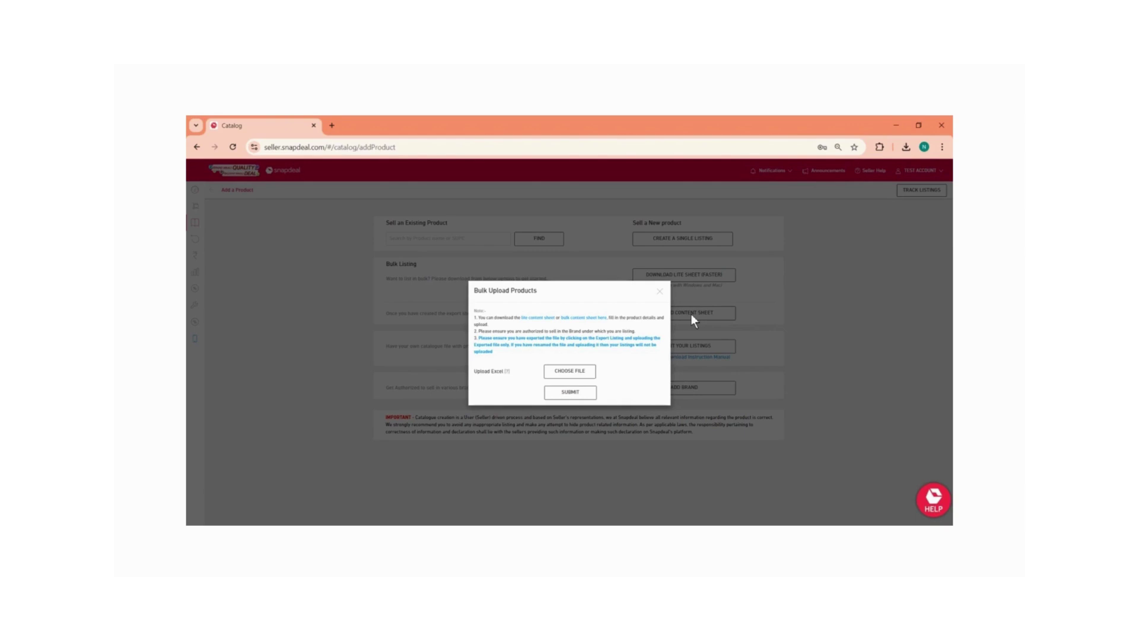
Select today's exported sheet from the Downloads folder as the upload file.
left_click(576, 378)
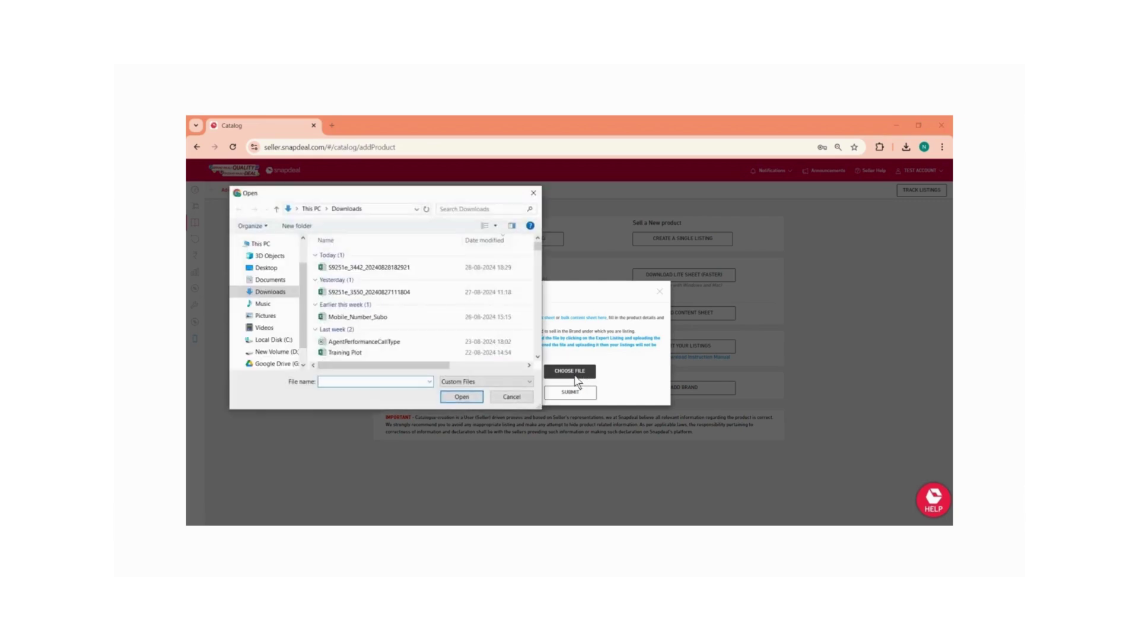
left_click(416, 271)
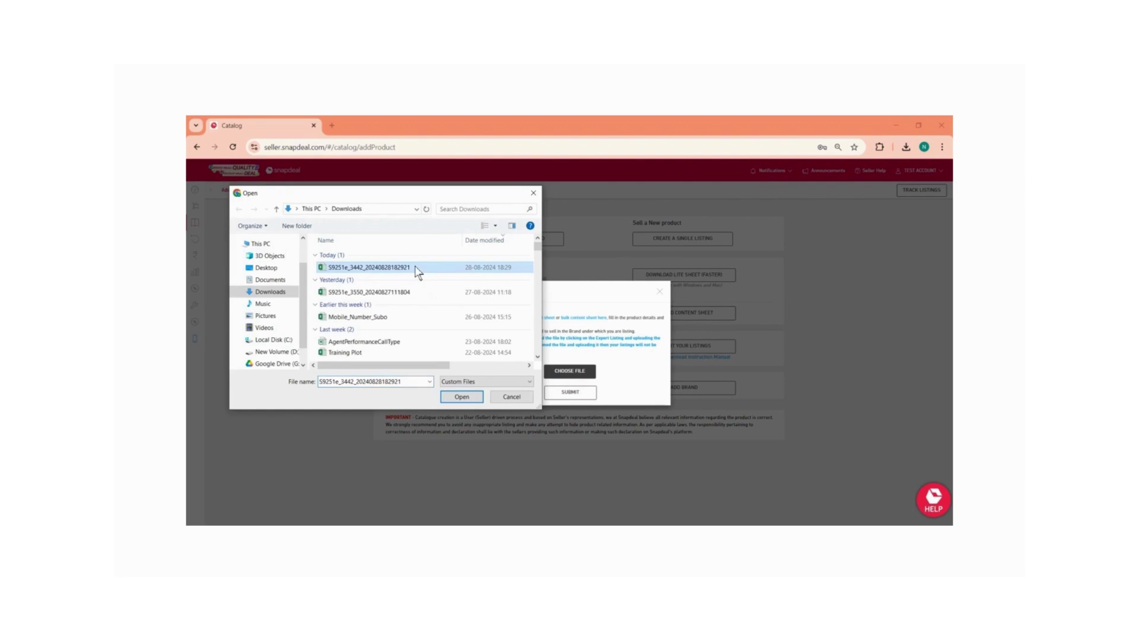
left_click(462, 397)
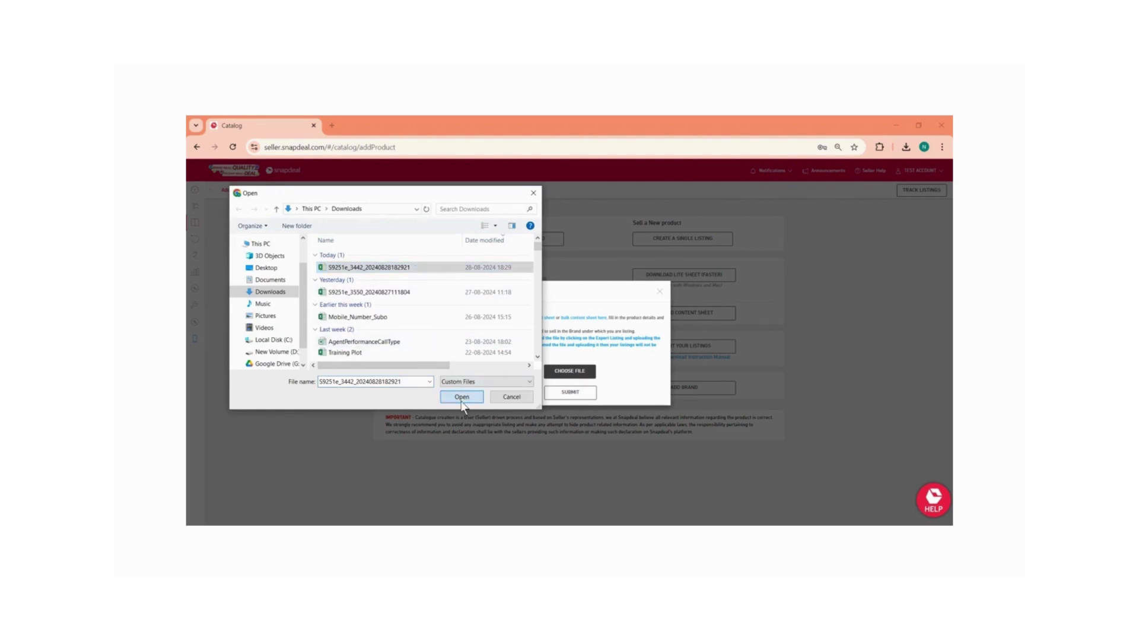